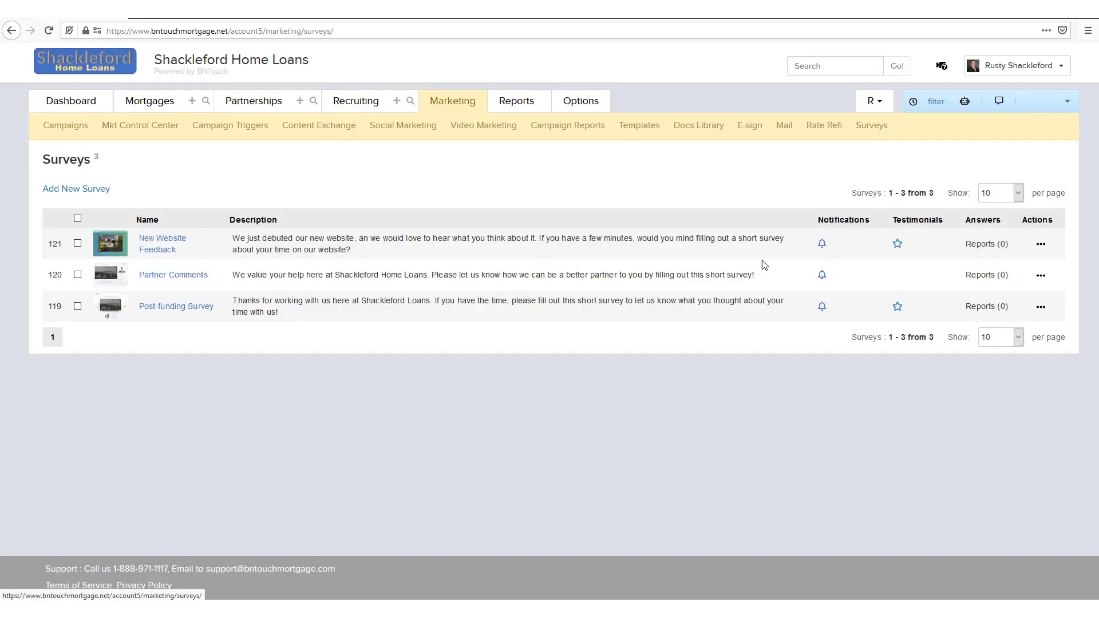
# - Review the Partner Comments survey's questions and settings, try a rating of 8 on the communication question, and leave without saving
pyautogui.click(160, 276)
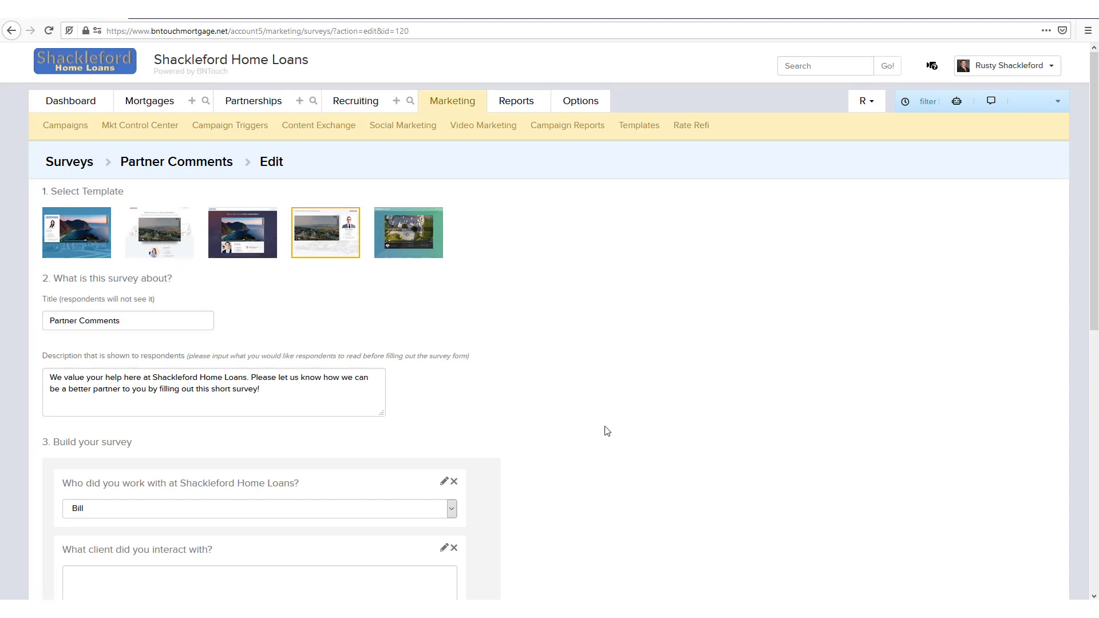
pyautogui.scroll(-4, 603, 429)
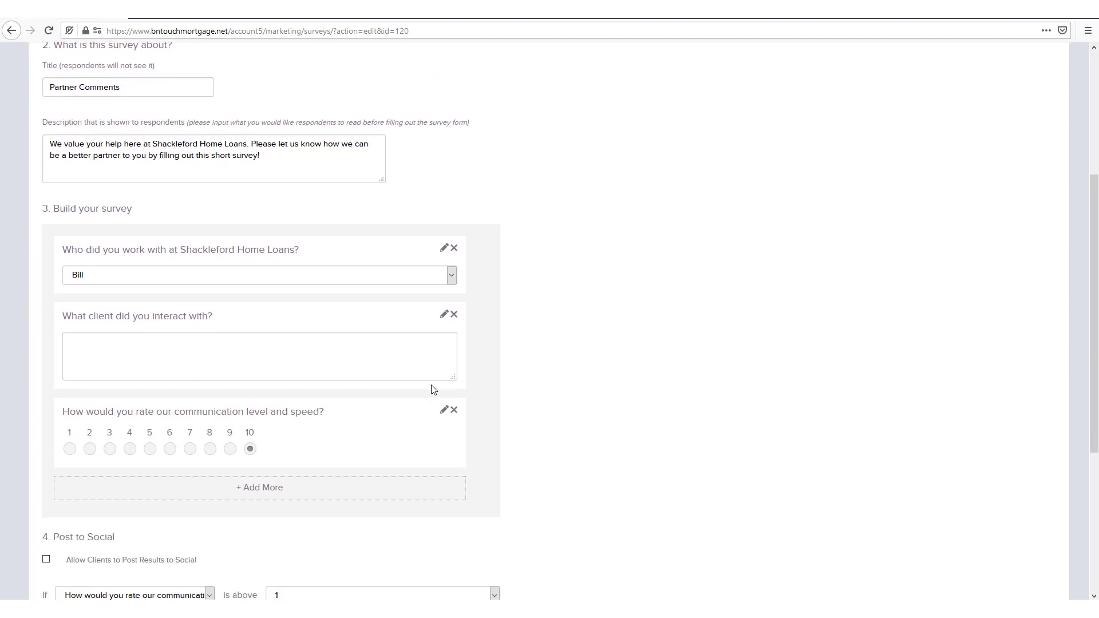
pyautogui.click(210, 449)
pyautogui.scroll(-3, 630, 451)
pyautogui.scroll(-1, 629, 451)
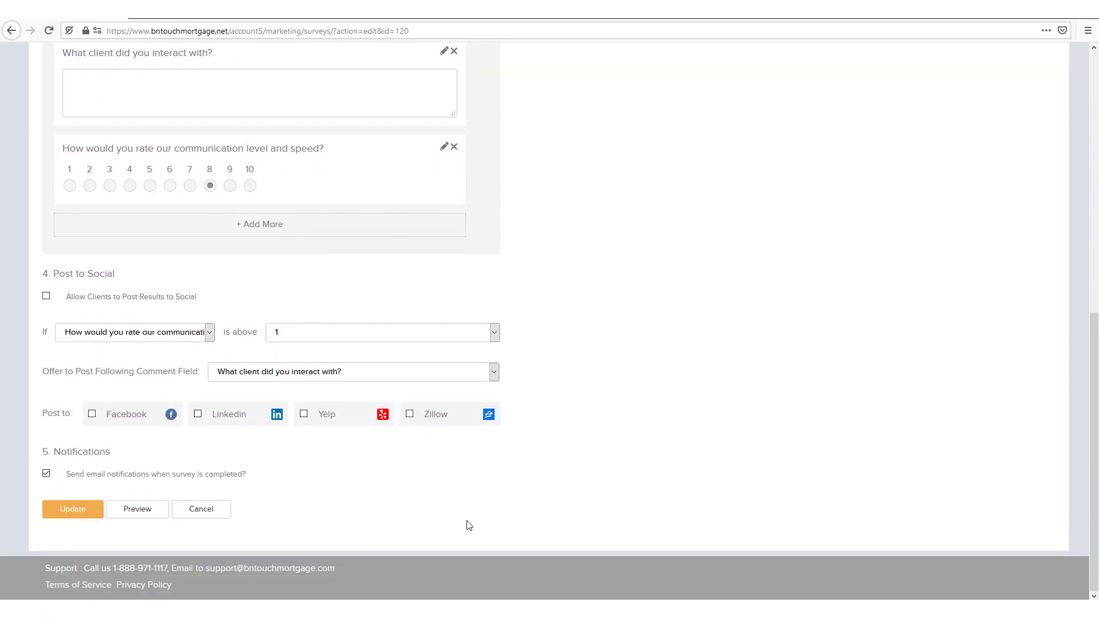
pyautogui.click(209, 515)
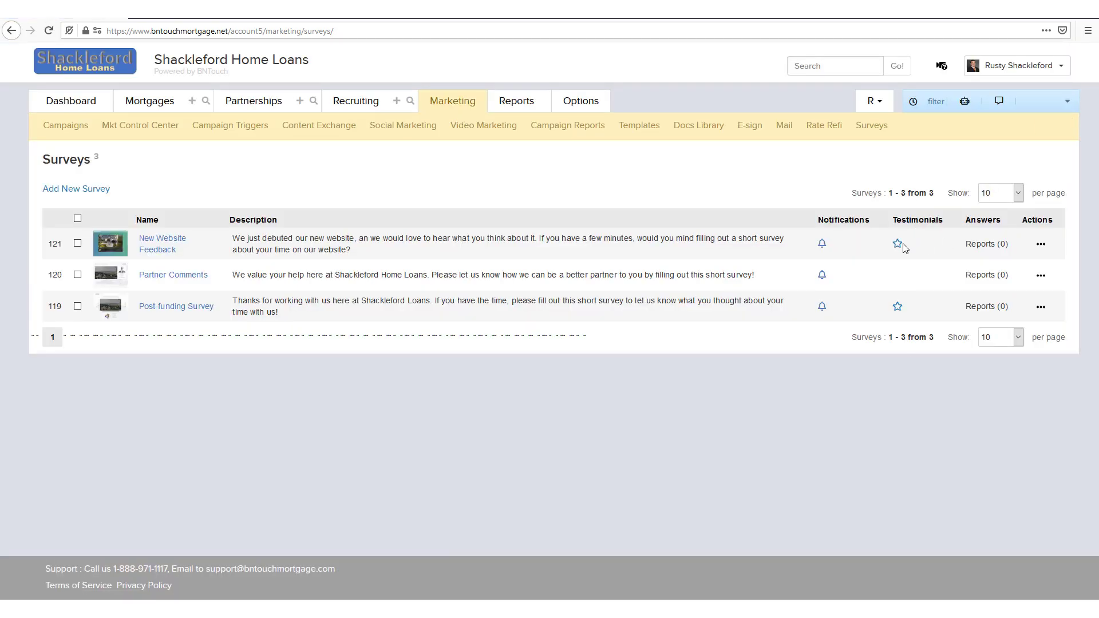
# - Open the New Website Feedback survey's testimonial page for editing and review its header, colour and field settings
pyautogui.click(898, 245)
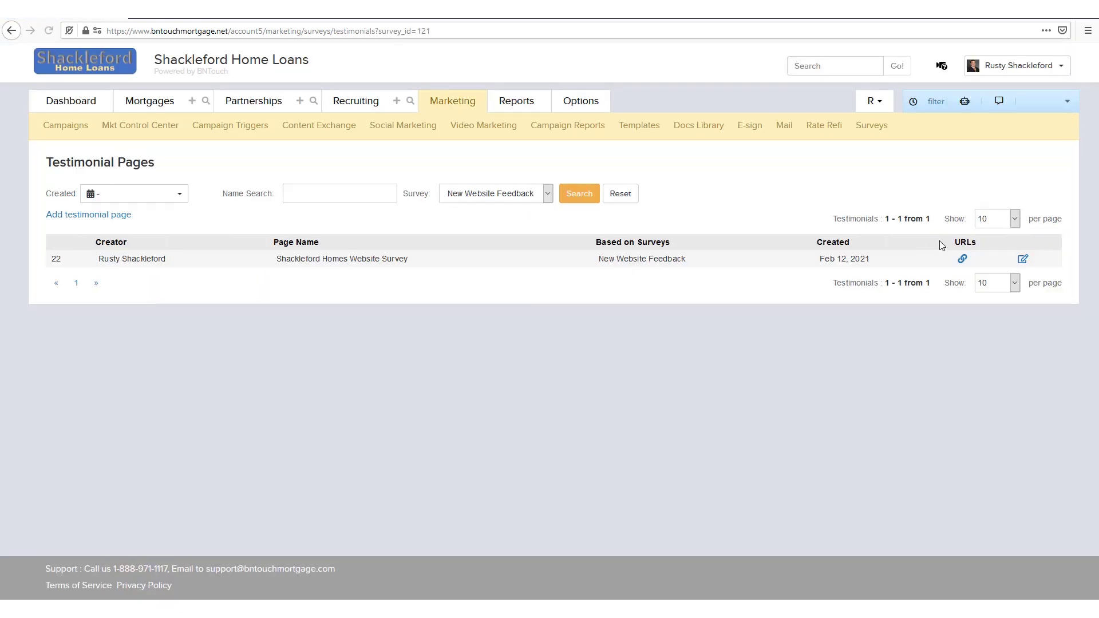
pyautogui.click(1023, 260)
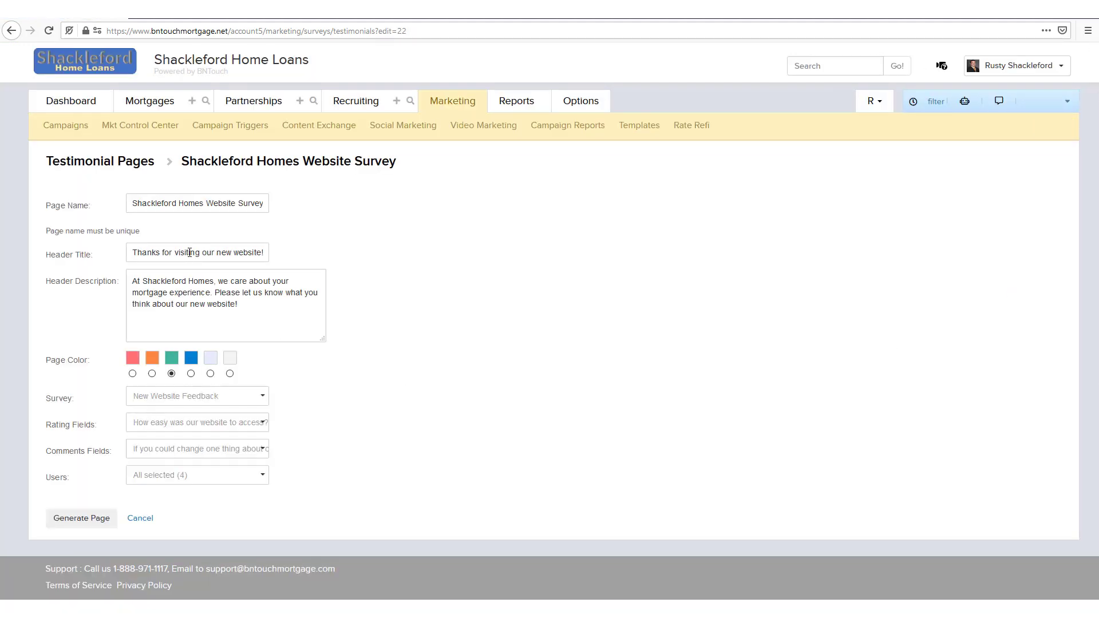
pyautogui.click(249, 318)
pyautogui.click(326, 476)
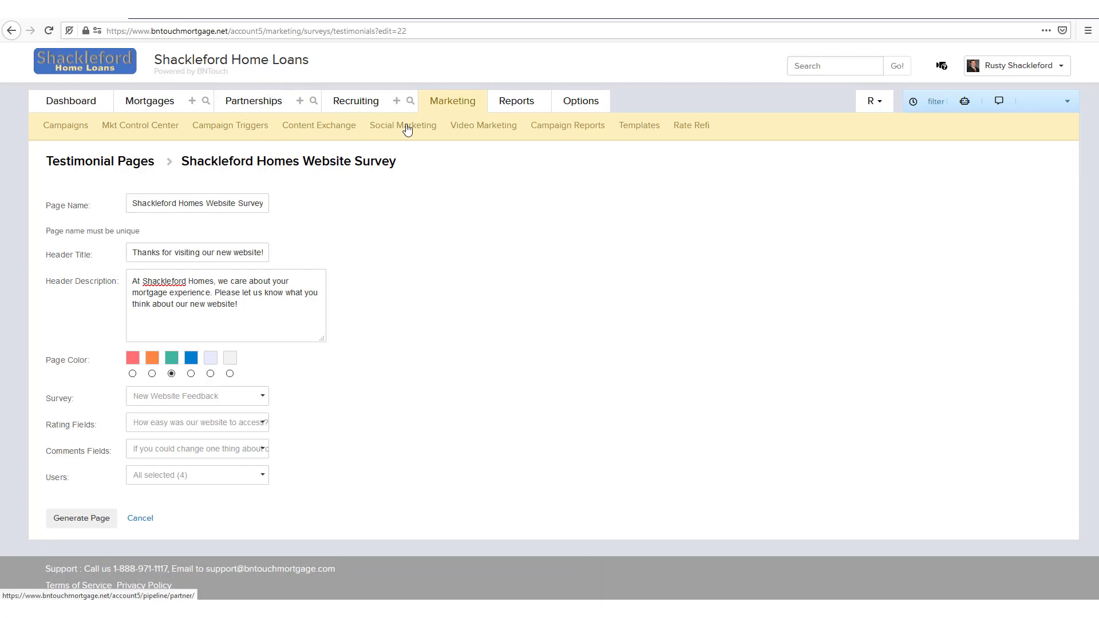
# - Open the account's modules overview and view the price and availability details of BNTouch Surveys
pyautogui.click(1054, 67)
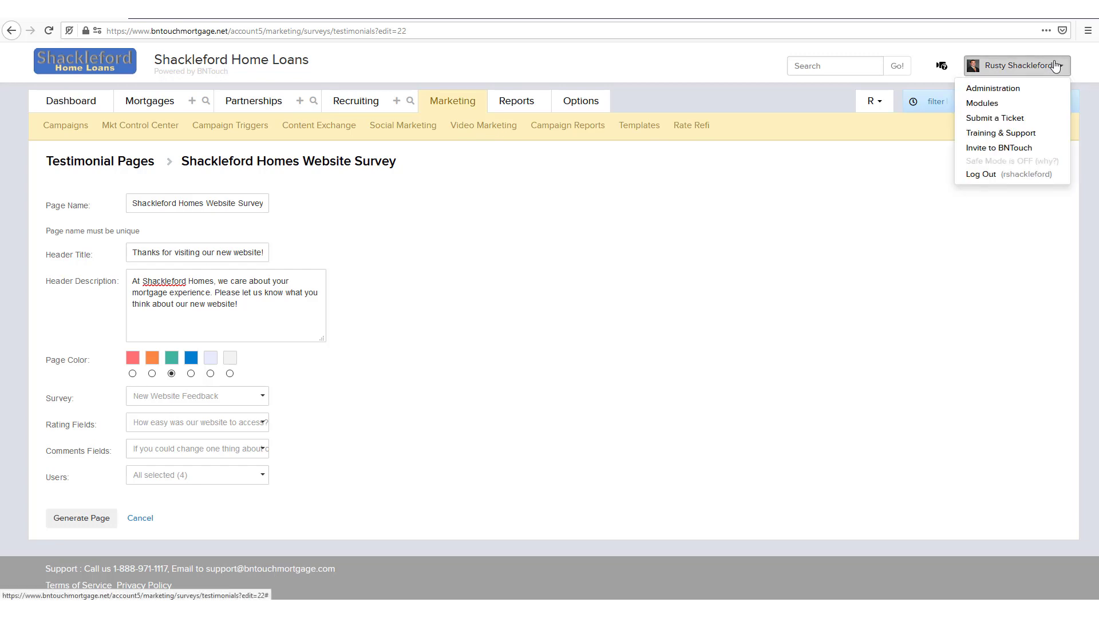
pyautogui.click(1018, 105)
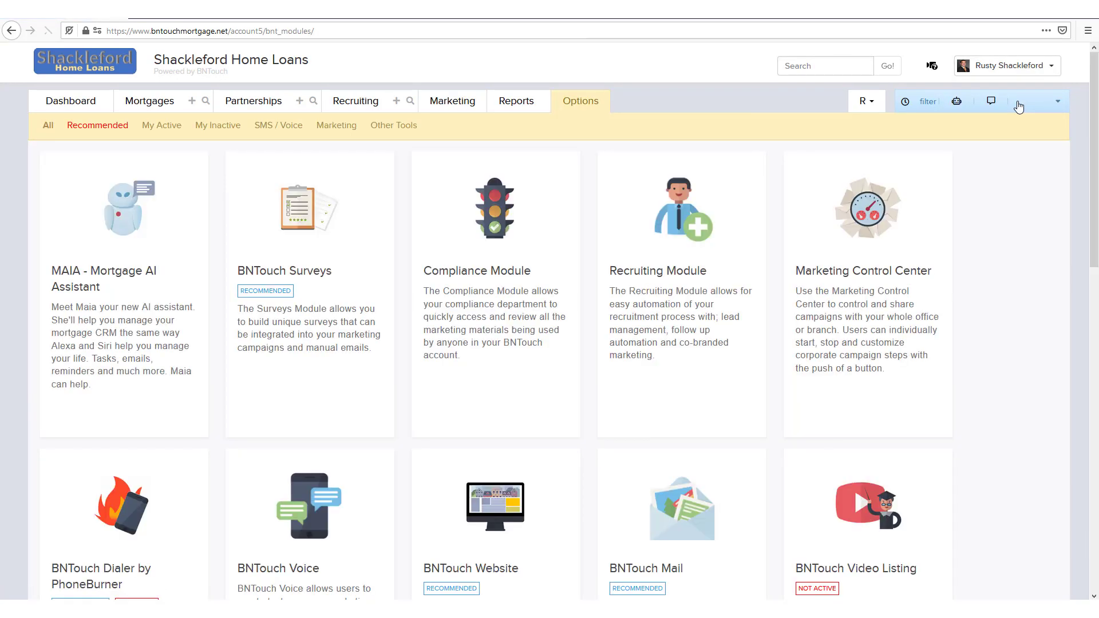
pyautogui.moveTo(269, 245)
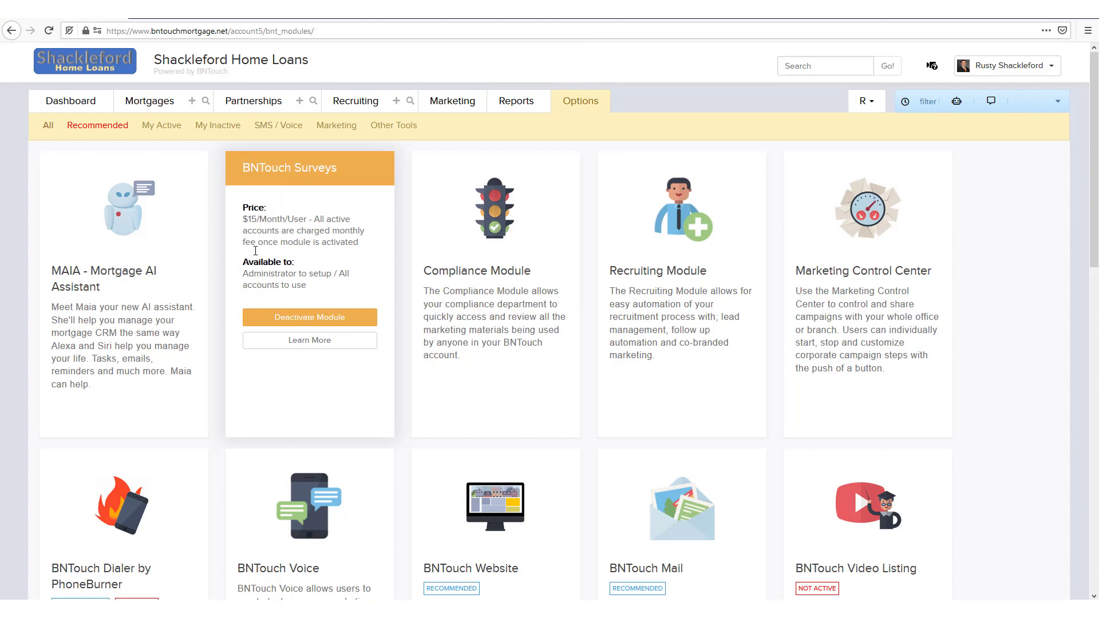
pyautogui.moveTo(325, 322)
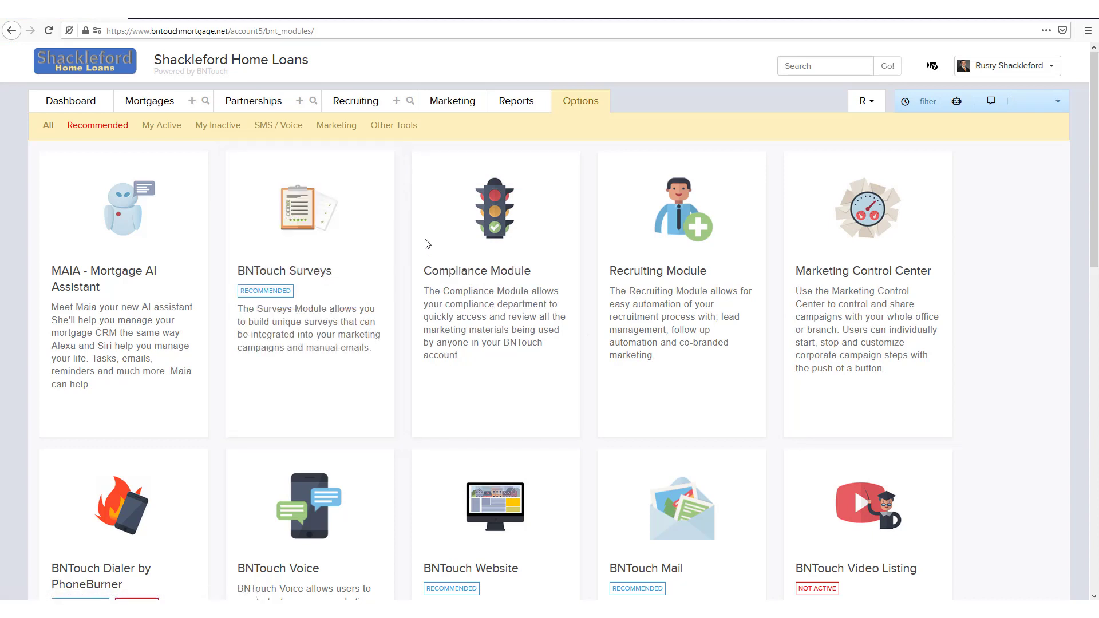
# - Start a new survey from the marketing Surveys list and choose the third template, with the dark background
pyautogui.click(451, 101)
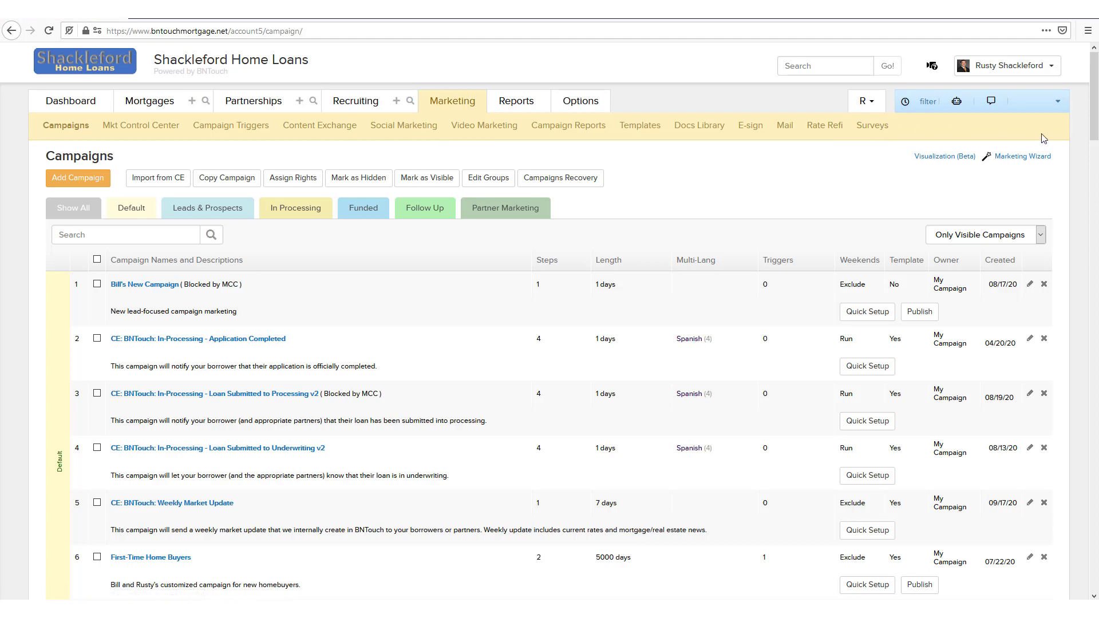
pyautogui.click(884, 131)
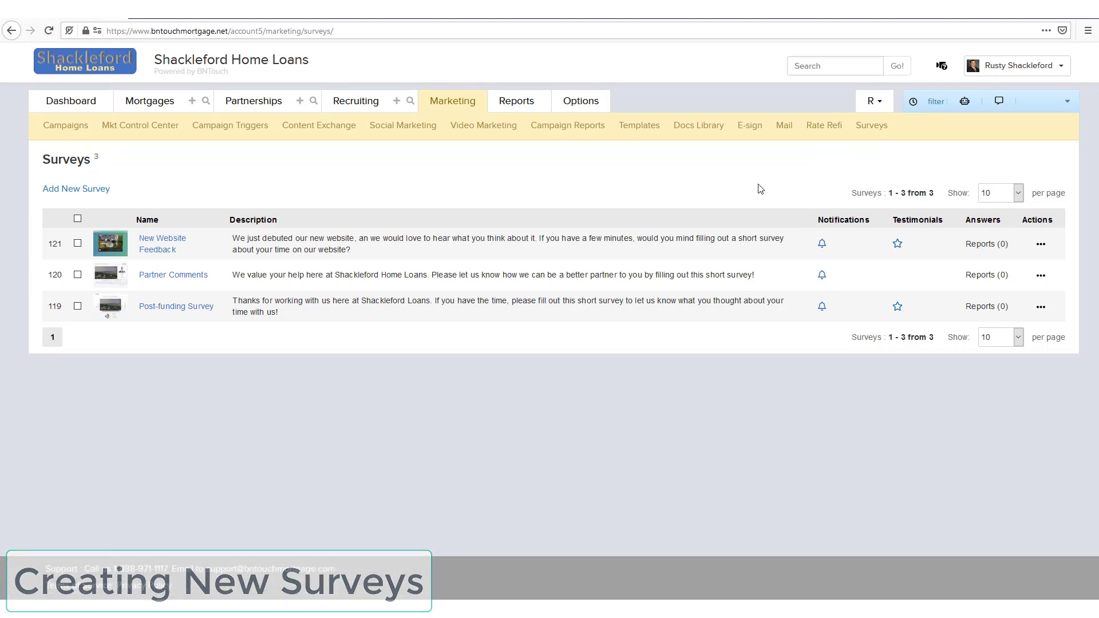
pyautogui.click(55, 190)
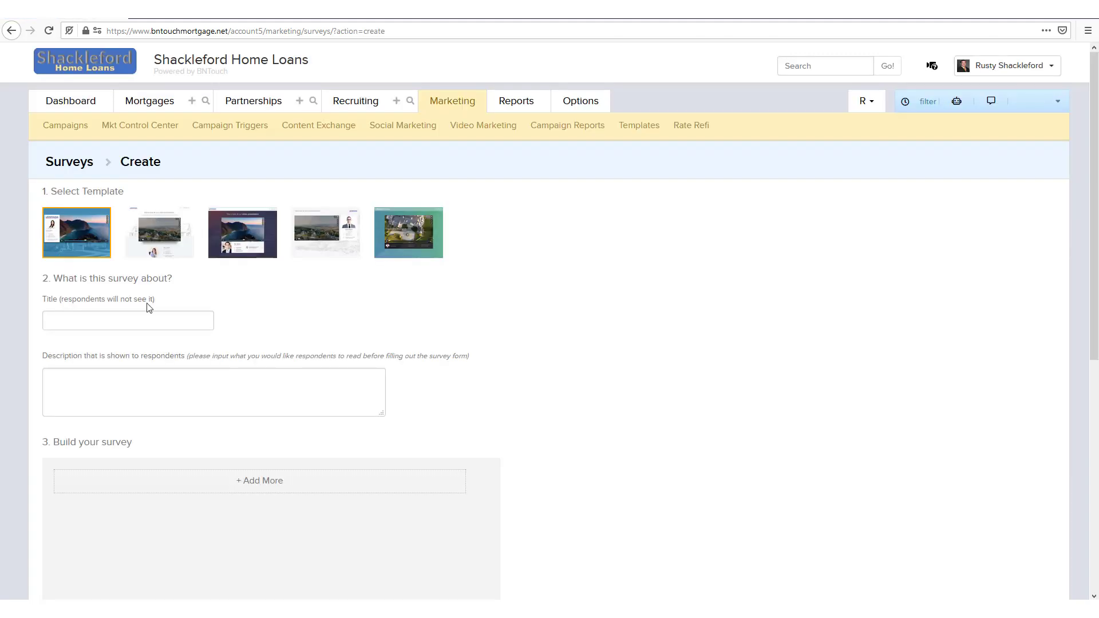
pyautogui.click(217, 230)
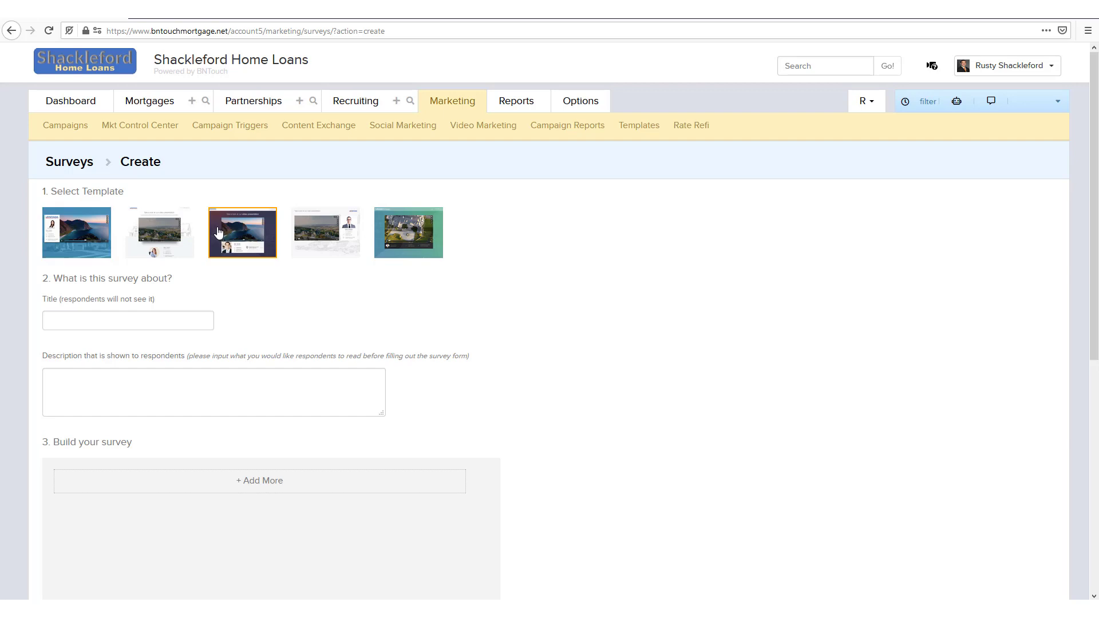
# - Title the survey "Client Feedback" and enter the respondent description "Please let me know how I did!"
pyautogui.click(145, 317)
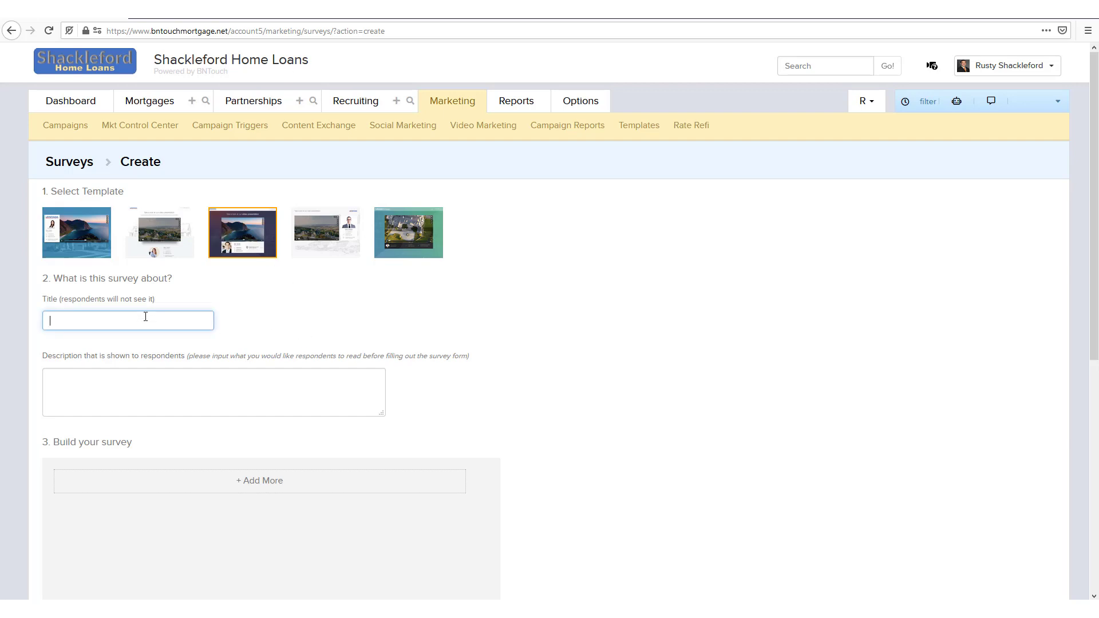
pyautogui.write('Client Feedback')
pyautogui.click(247, 406)
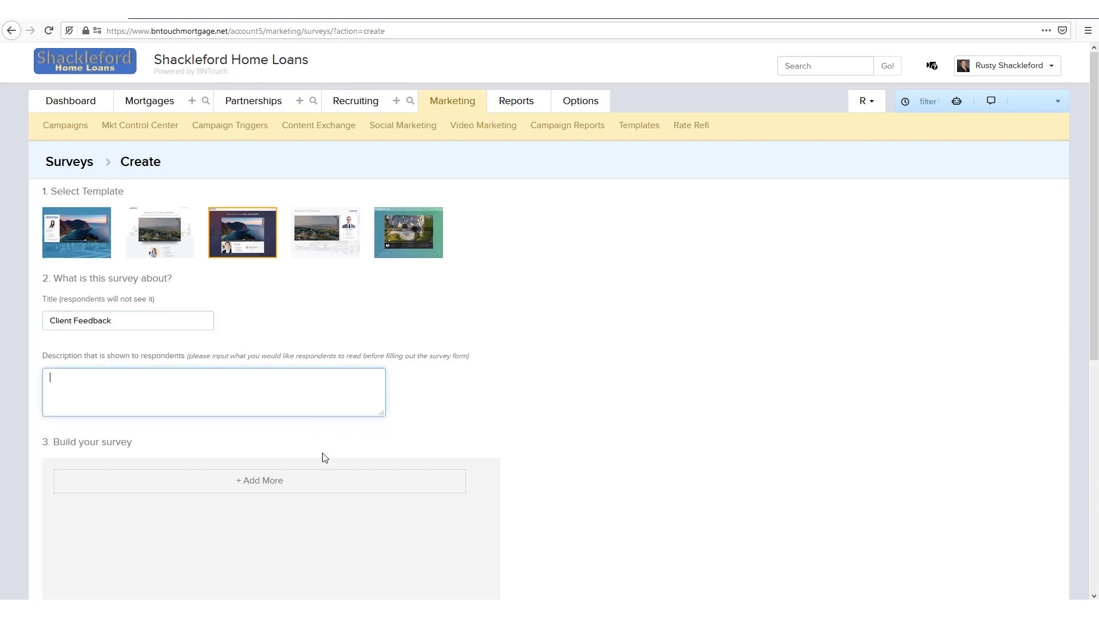
pyautogui.write('Please let me know how I did!')
pyautogui.click(418, 445)
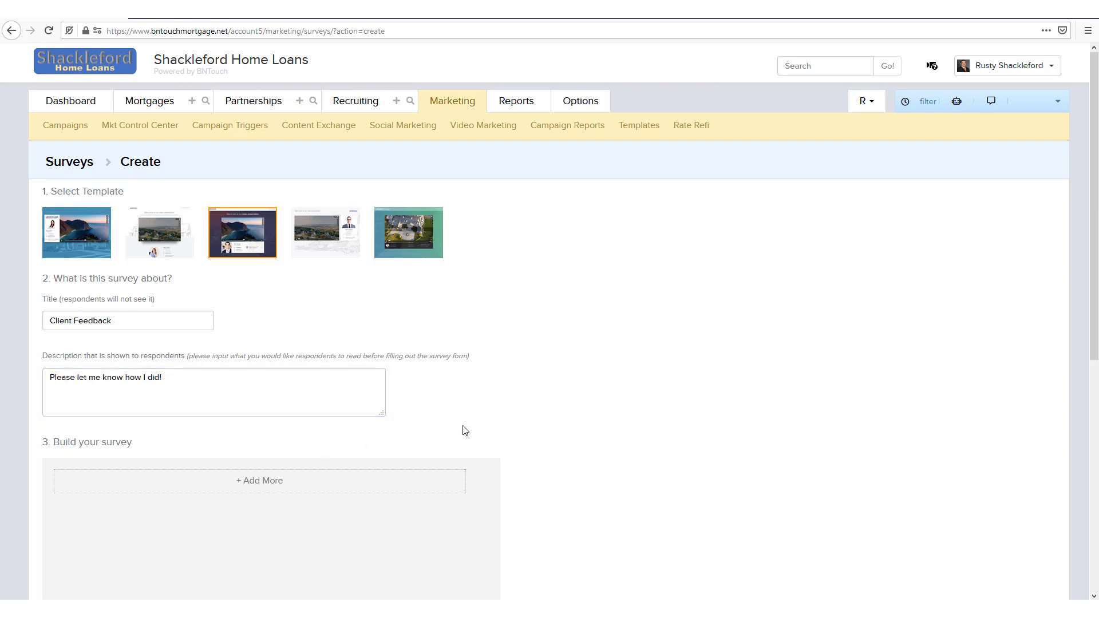
# - Add a "Rate 1 to 5" question with the heading "How was my communication?" to the survey
pyautogui.scroll(-6, 521, 421)
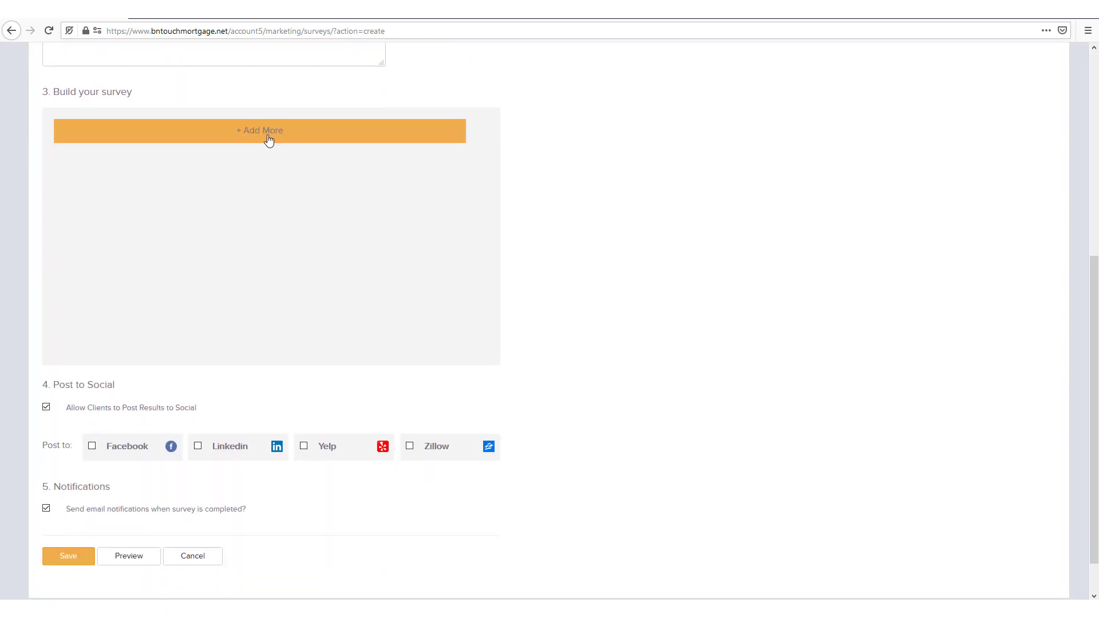
pyautogui.click(268, 140)
pyautogui.click(241, 181)
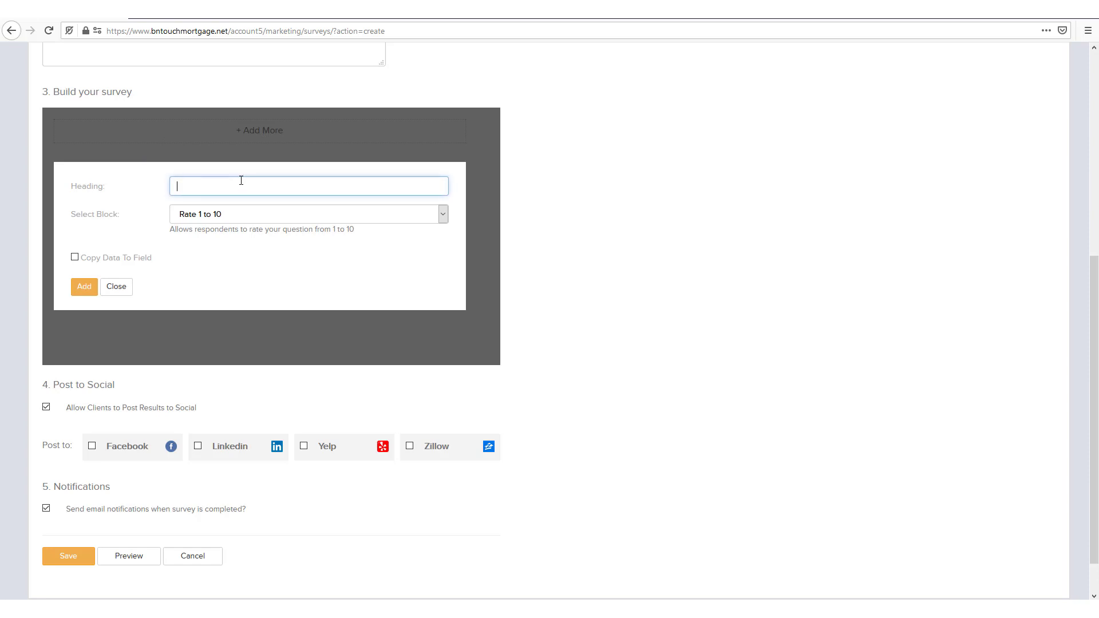
pyautogui.write('How was my communication?')
pyautogui.click(256, 218)
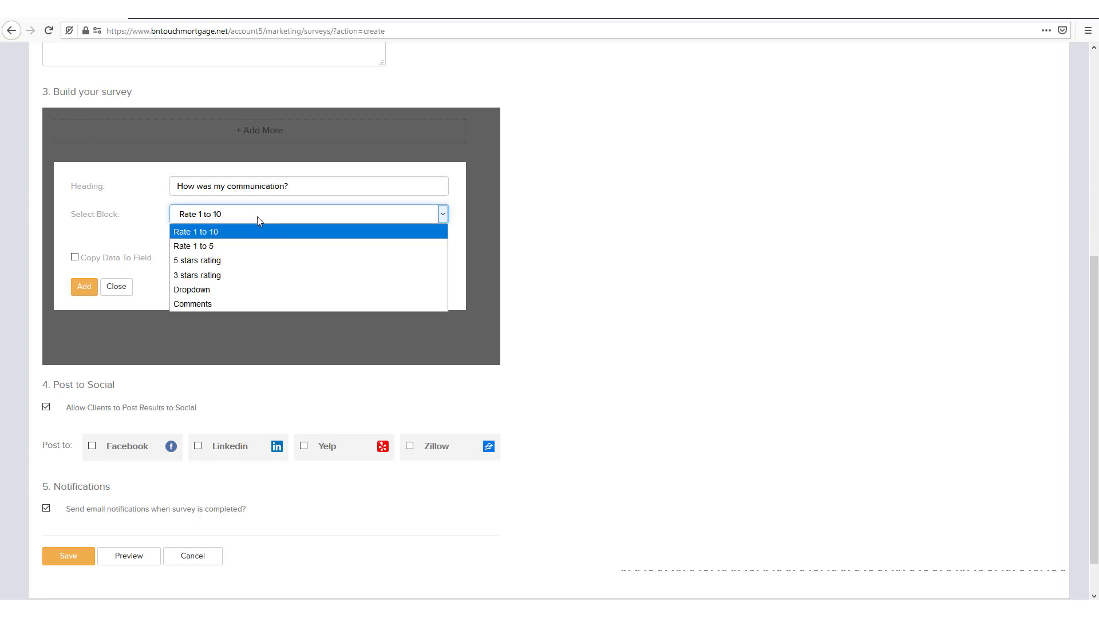
pyautogui.click(211, 247)
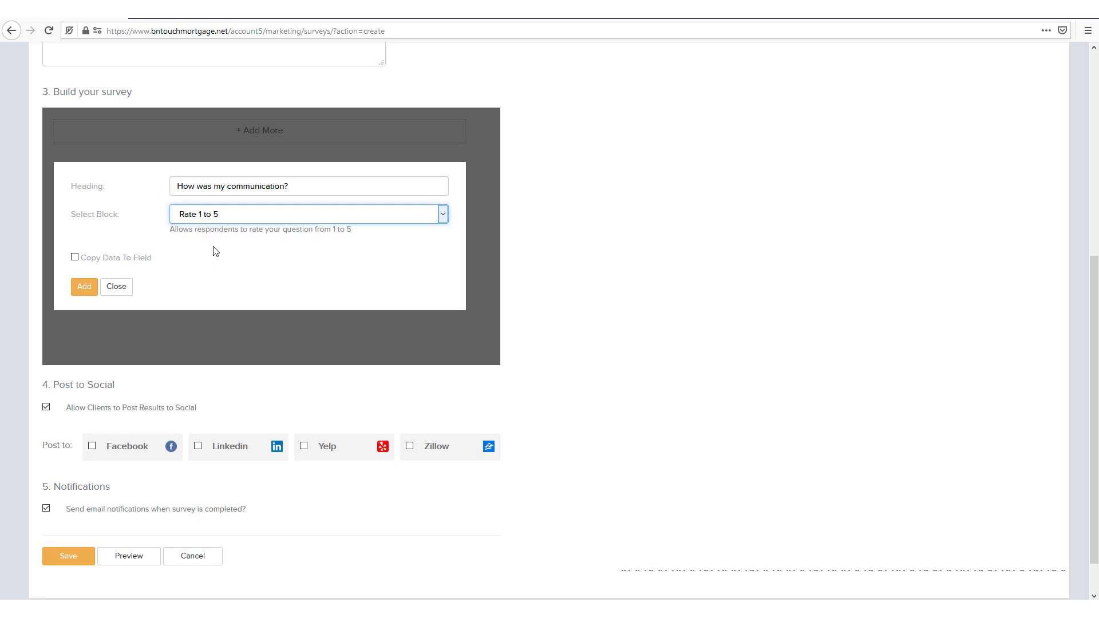
pyautogui.click(84, 288)
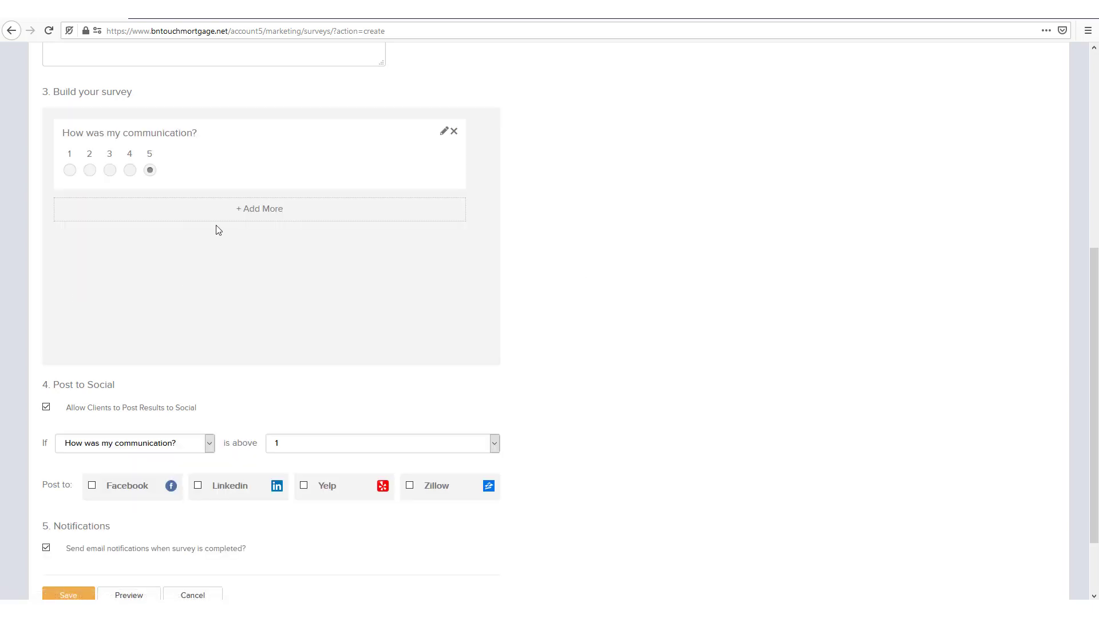
# - Set up a second question, "Who did you speak with?", as a Dropdown block listing three staff first names on separate lines
pyautogui.click(339, 213)
pyautogui.click(317, 187)
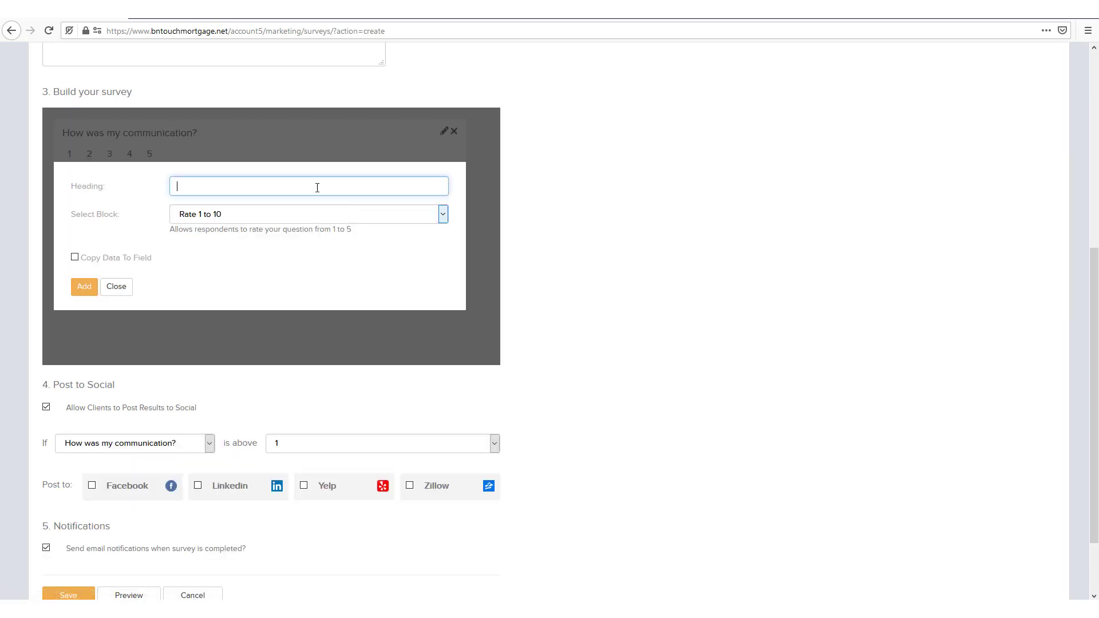
pyautogui.write('Who did you speak with?')
pyautogui.click(290, 216)
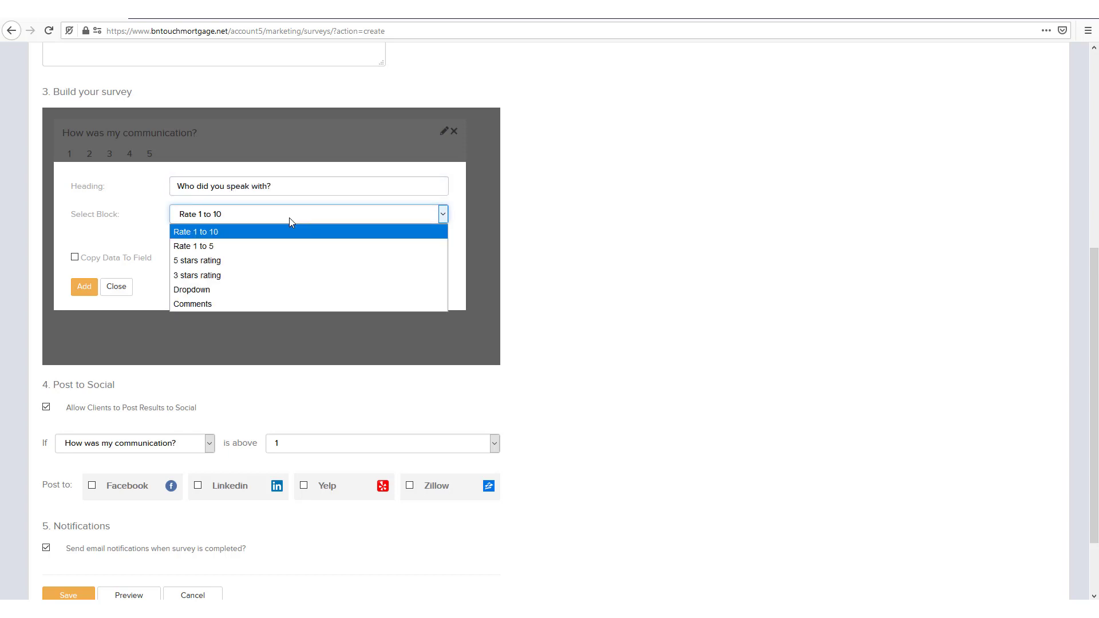
pyautogui.click(206, 290)
pyautogui.click(167, 245)
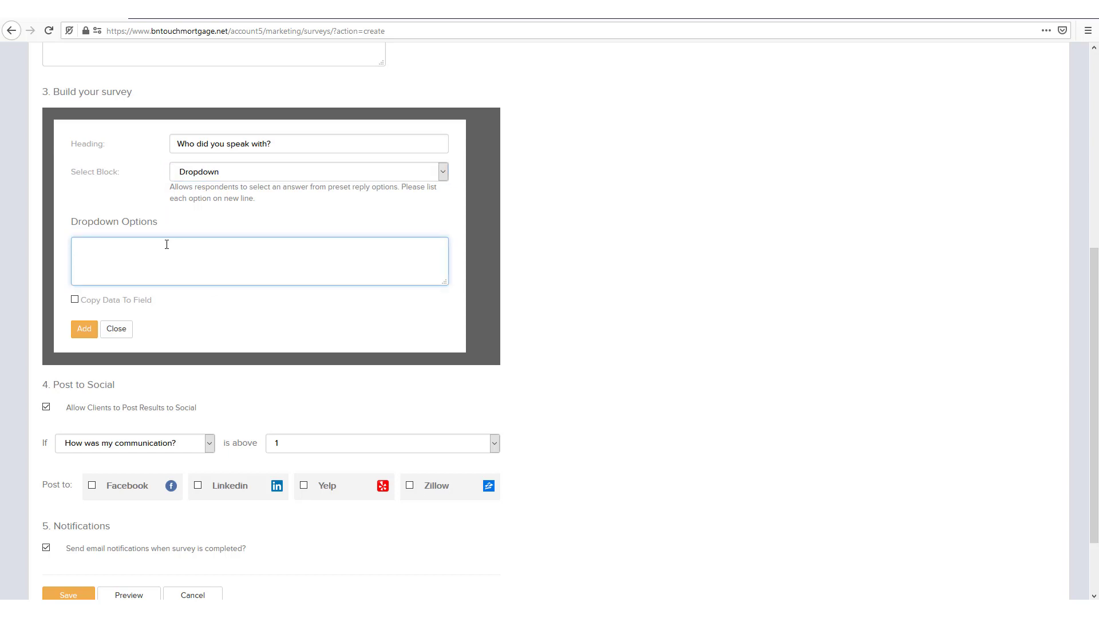
pyautogui.write('Bill')
pyautogui.press('Return')
pyautogui.write('Rusty Jeffrey')
pyautogui.click(211, 301)
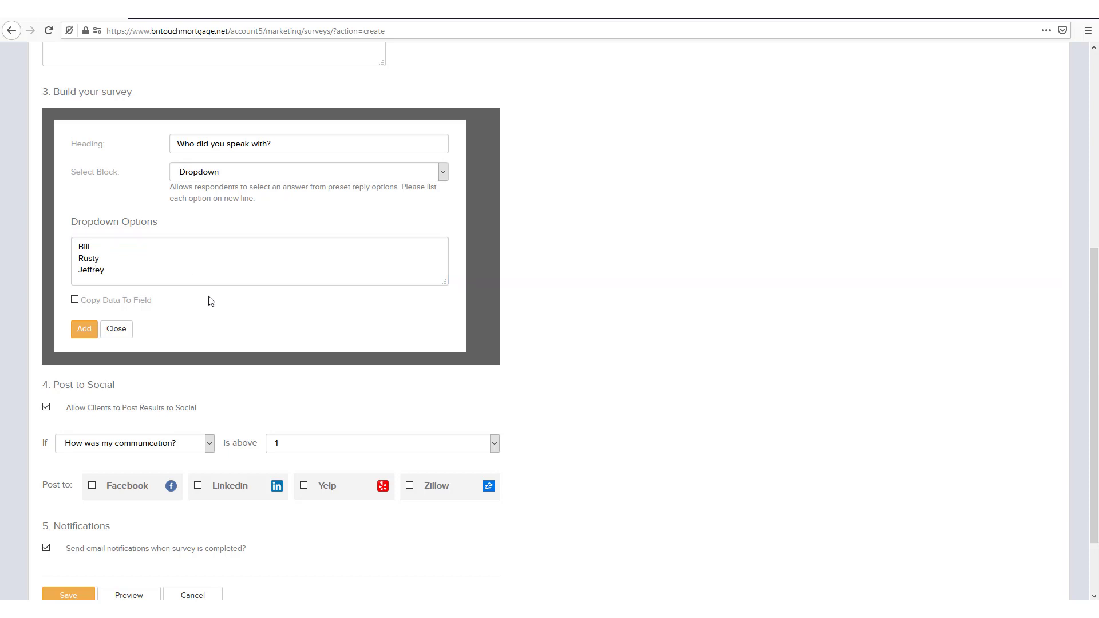
# - Copy the dropdown question's data to the Partnership field Partner Full Name and add the question to the survey
pyautogui.click(74, 300)
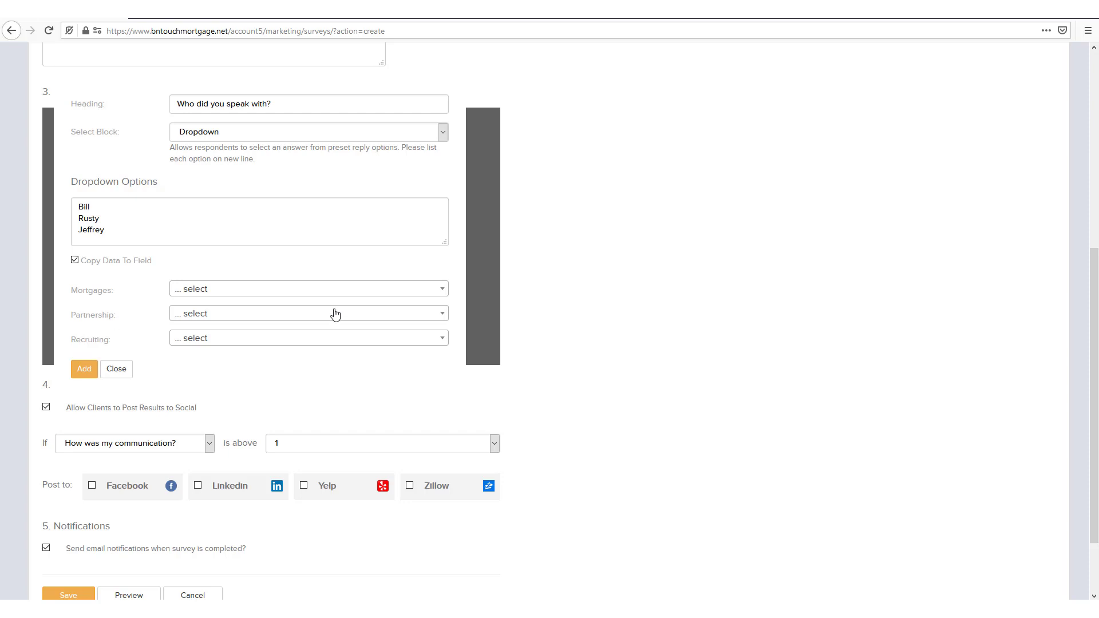
pyautogui.click(321, 295)
pyautogui.click(307, 319)
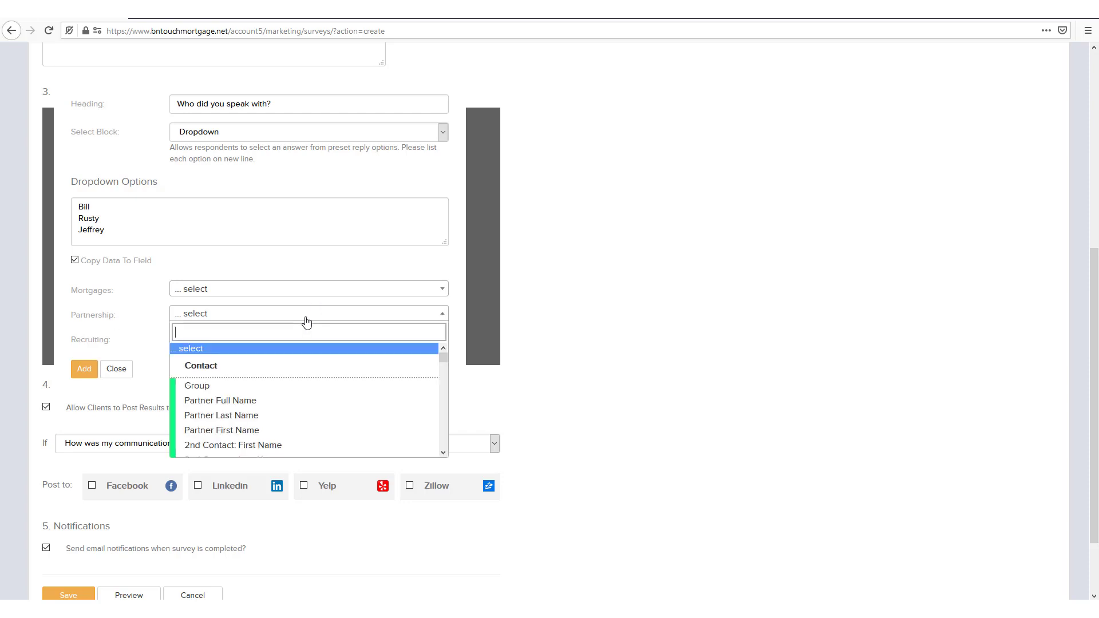
pyautogui.click(257, 407)
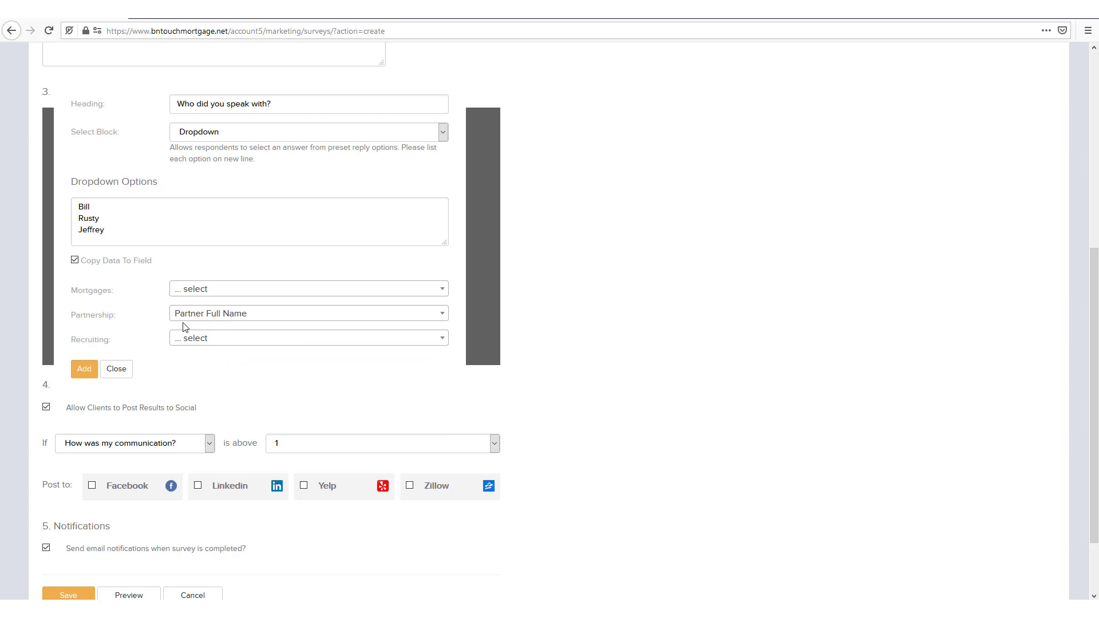
pyautogui.click(84, 370)
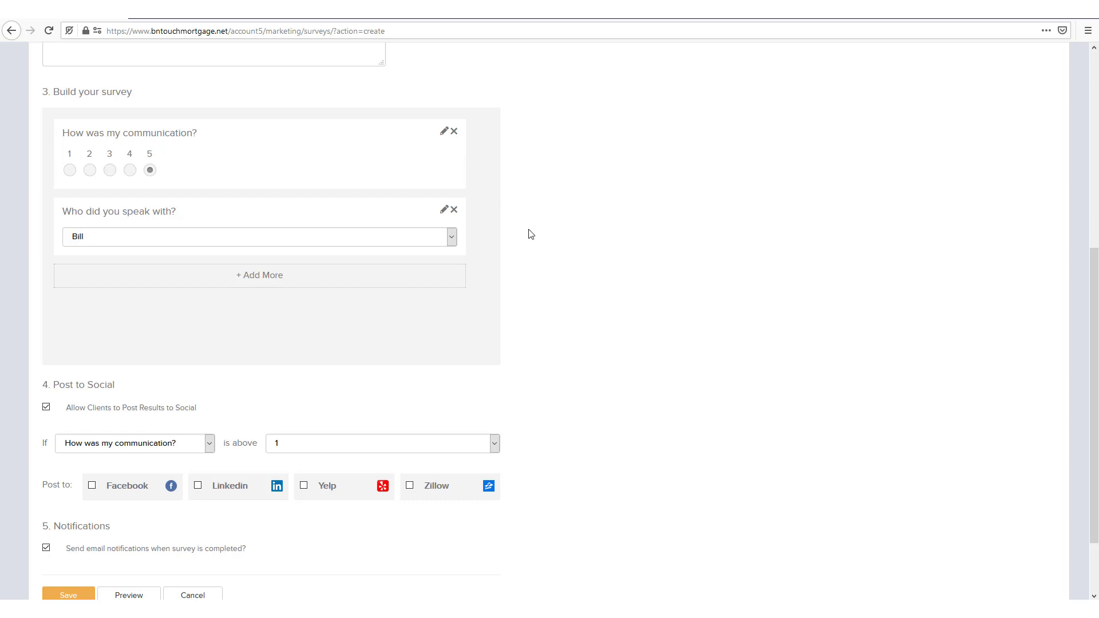
# - Set the condition for posting results to social to "How was my communication?" is above 3
pyautogui.scroll(-3, 531, 234)
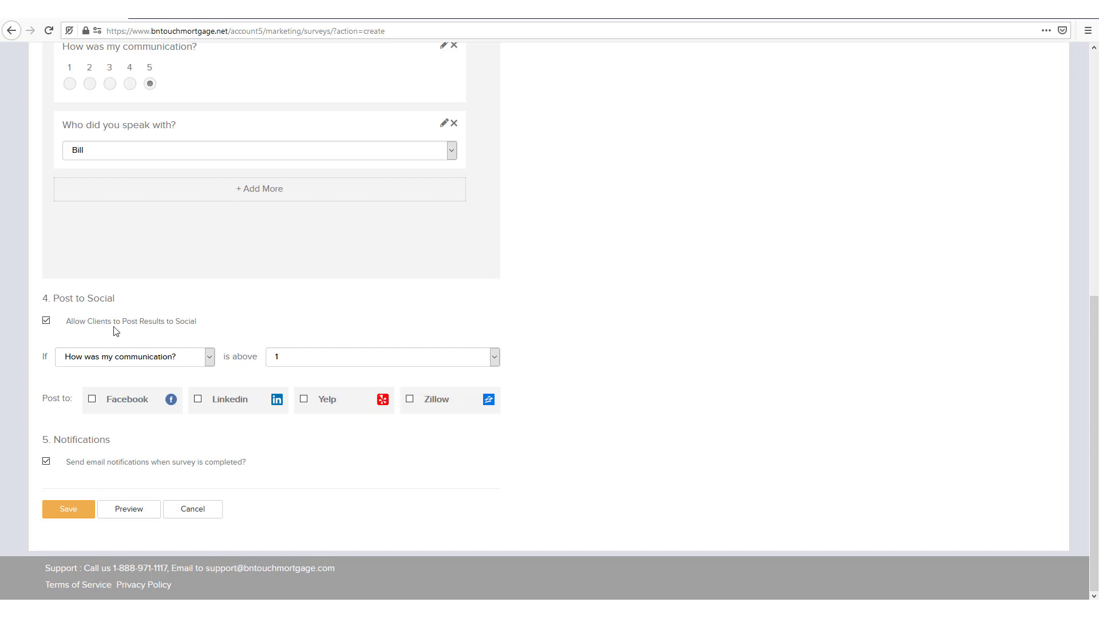
pyautogui.click(47, 321)
pyautogui.click(104, 364)
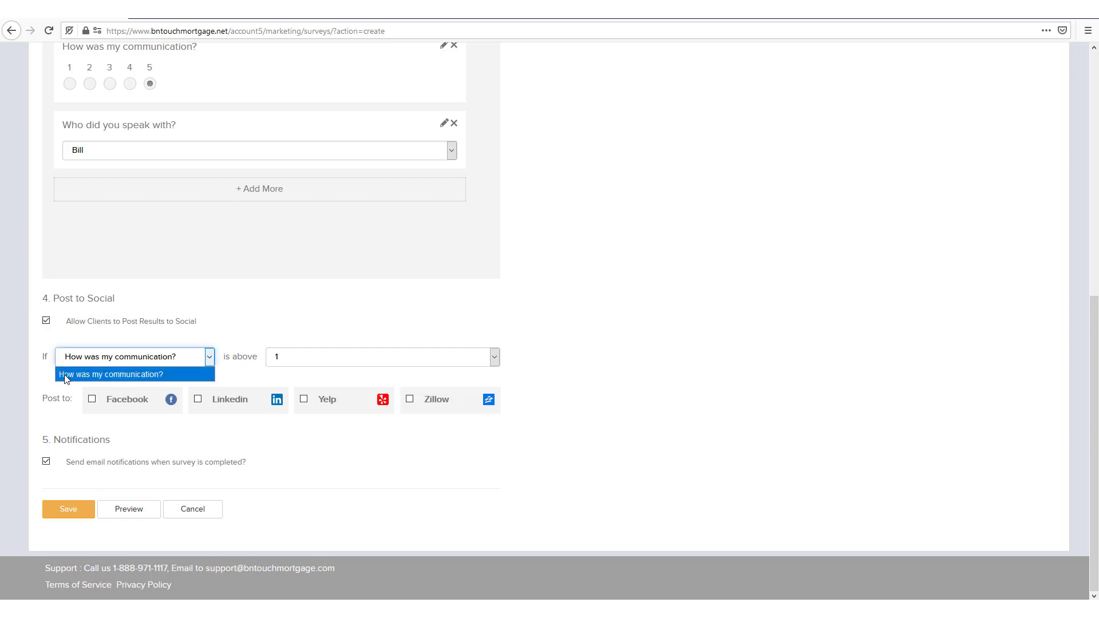
pyautogui.click(182, 379)
pyautogui.click(307, 357)
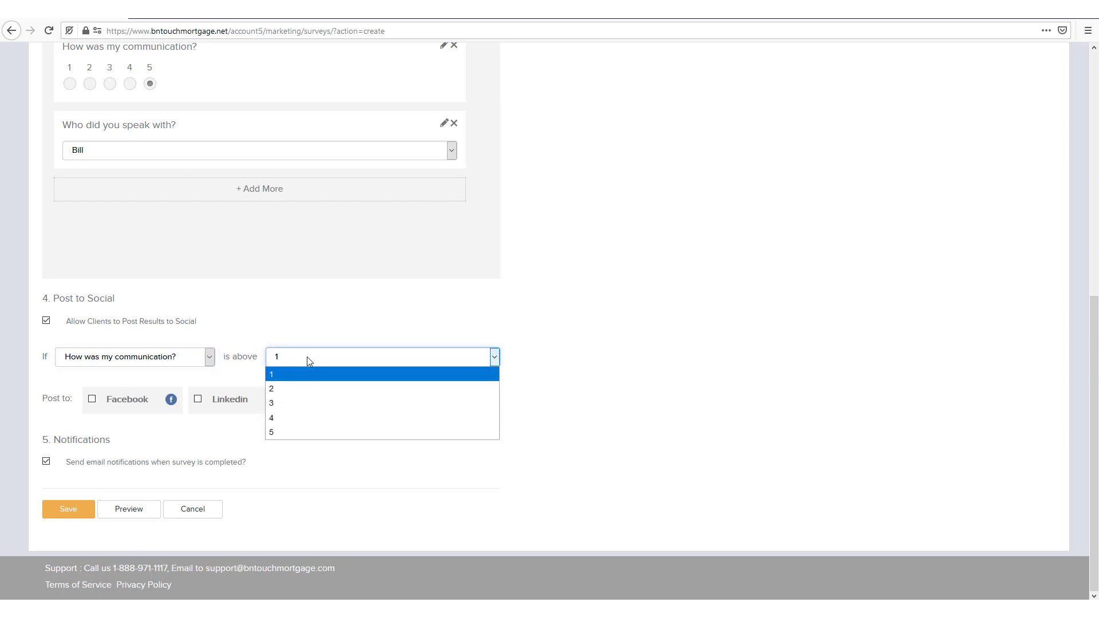
pyautogui.click(292, 404)
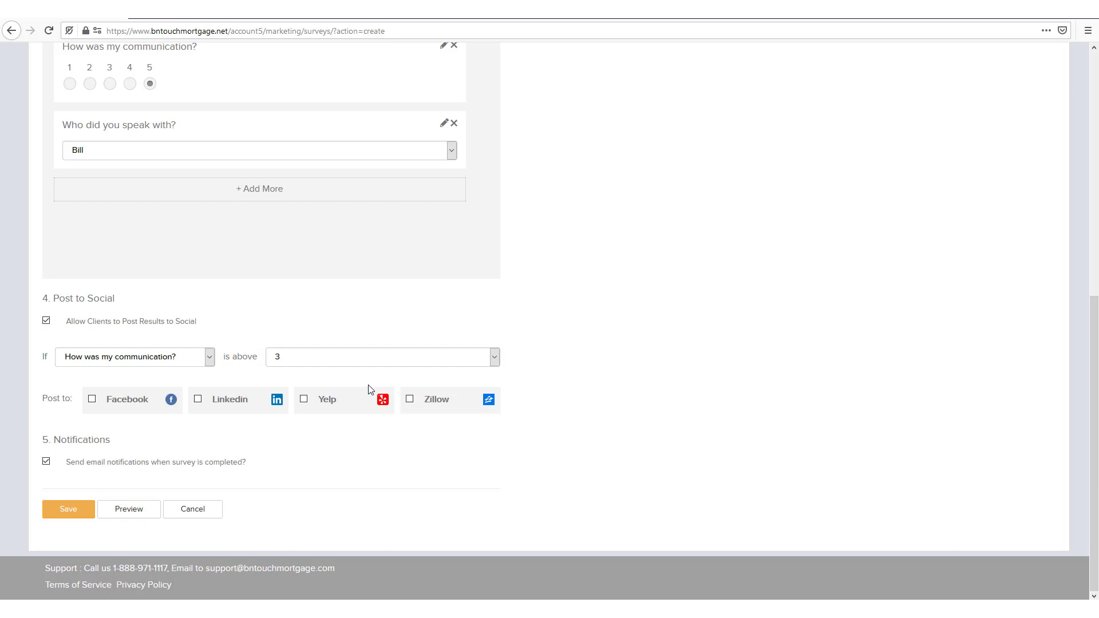
# - Allow survey results to be posted to Facebook, LinkedIn, Yelp and Zillow
pyautogui.scroll(2, 427, 382)
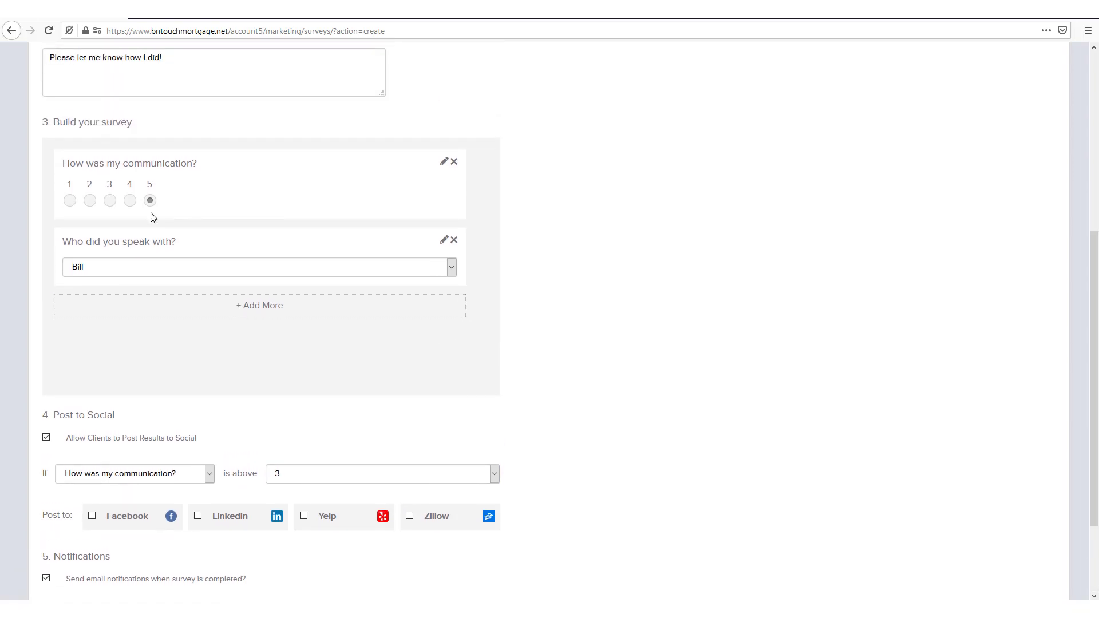
pyautogui.scroll(-2, 489, 269)
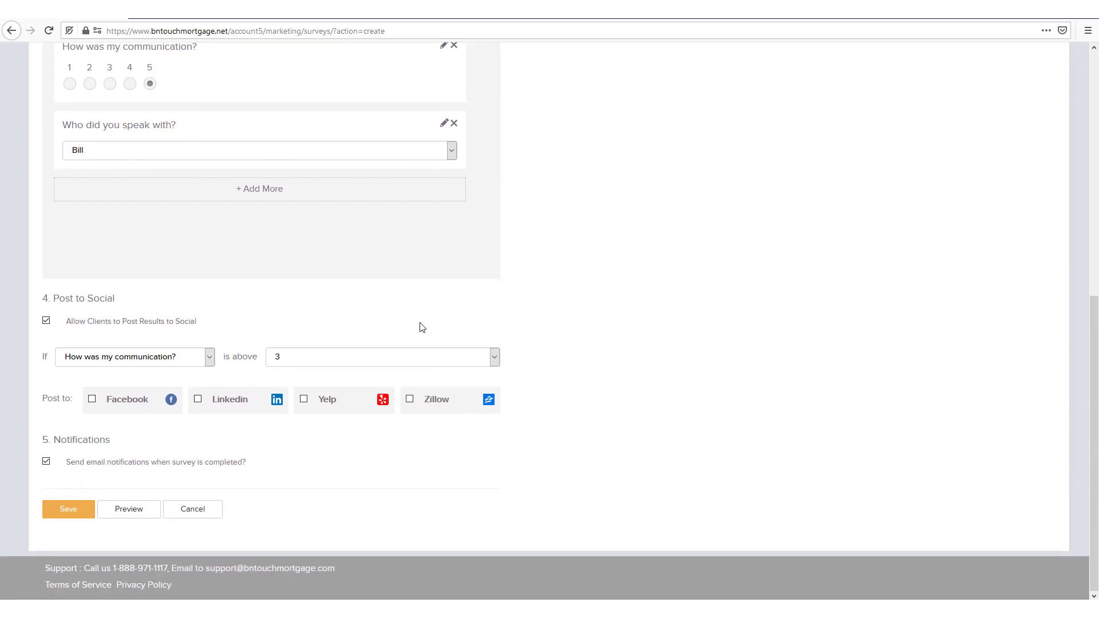
pyautogui.click(93, 399)
pyautogui.click(199, 400)
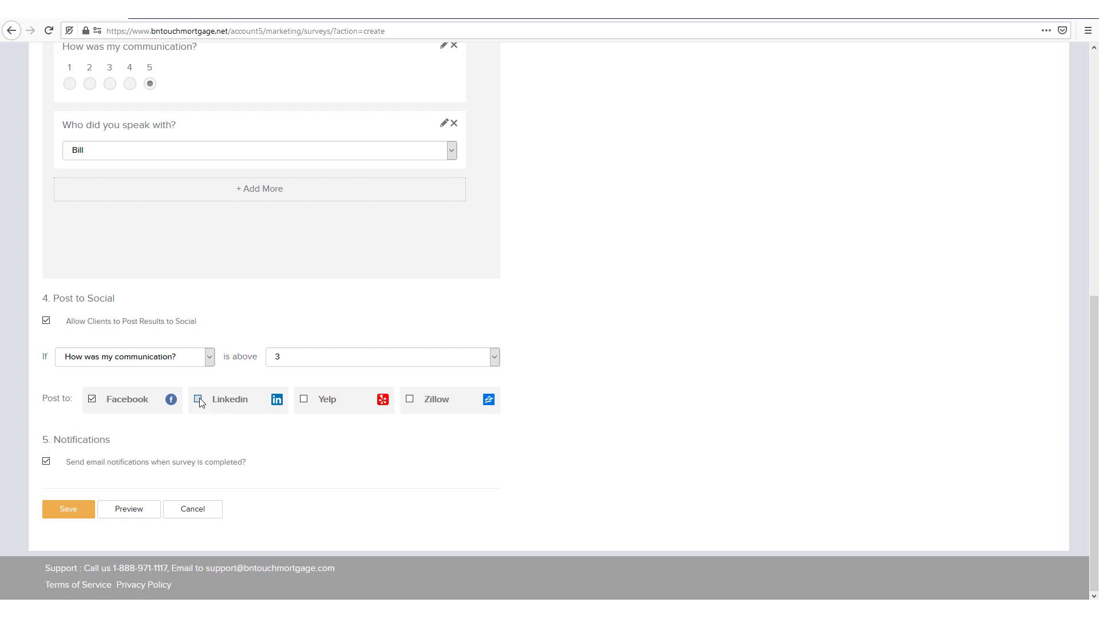
pyautogui.click(305, 399)
pyautogui.click(410, 399)
# - Preview the survey, check the choices under "Who did you speak with?", and close the preview
pyautogui.click(131, 517)
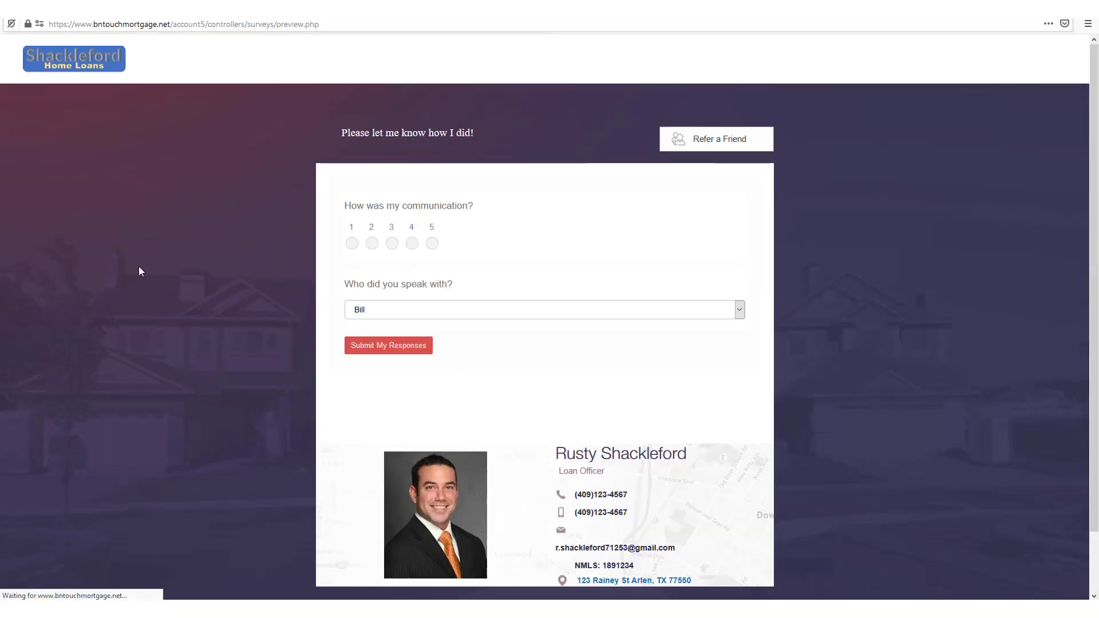
pyautogui.scroll(-2, 139, 271)
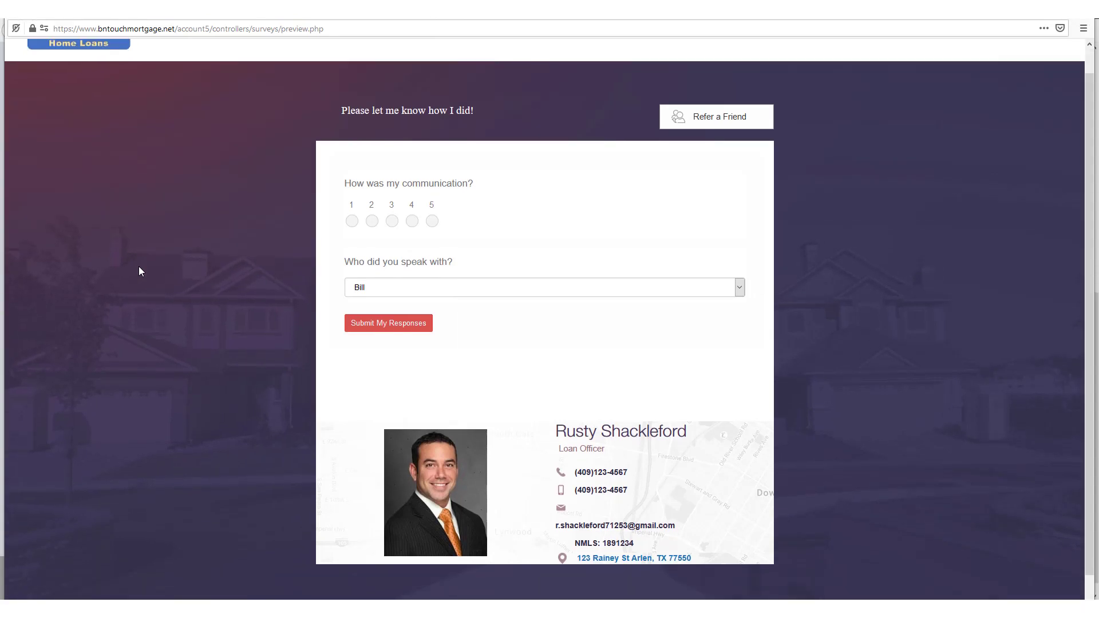
pyautogui.click(506, 258)
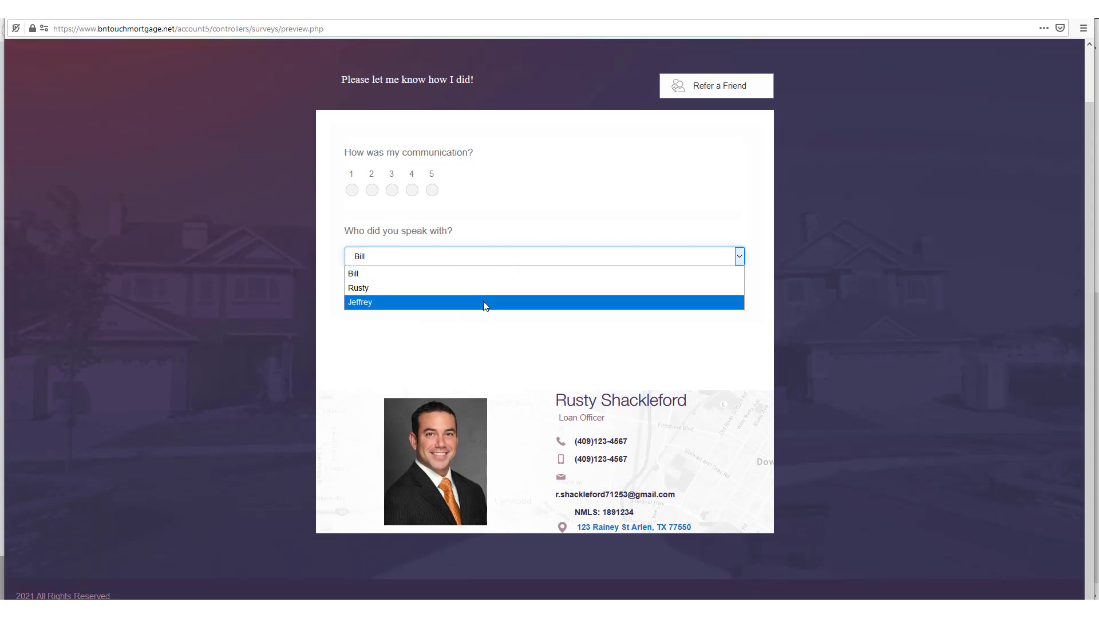
pyautogui.click(386, 209)
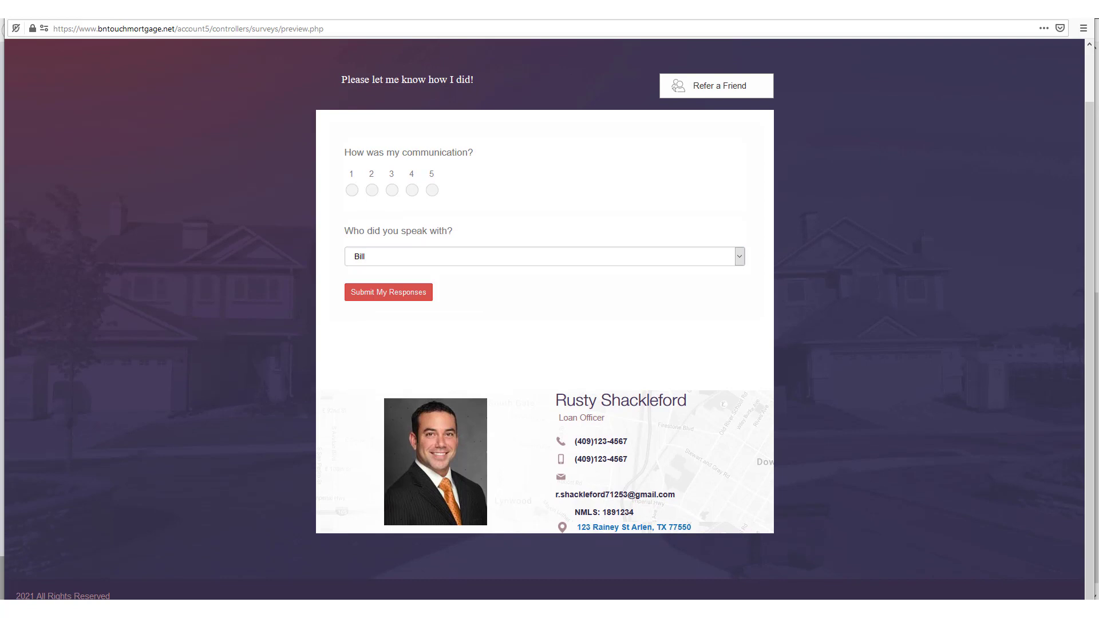
pyautogui.hotkey('ctrl', 'w')
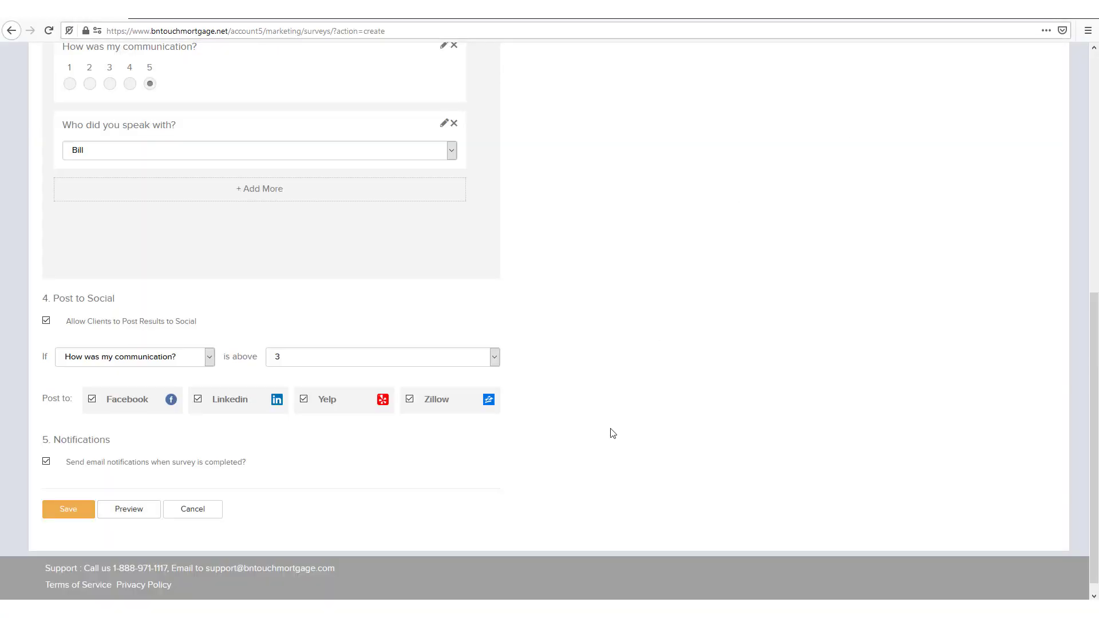
# - Save the survey and check which actions are available for Client Feedback in the survey list
pyautogui.click(65, 510)
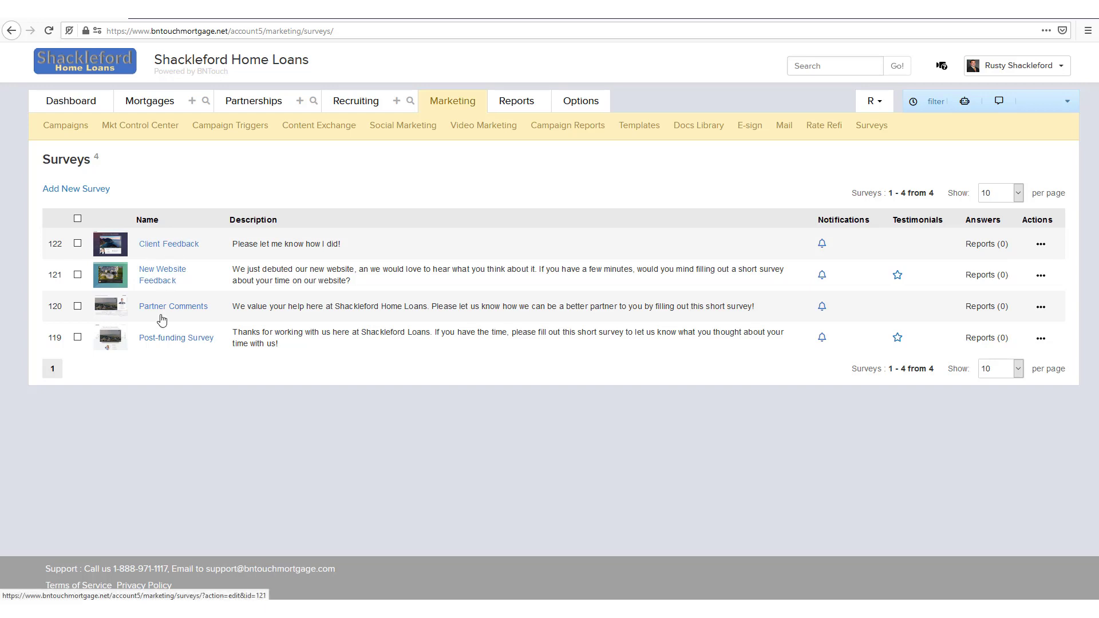
pyautogui.click(1042, 246)
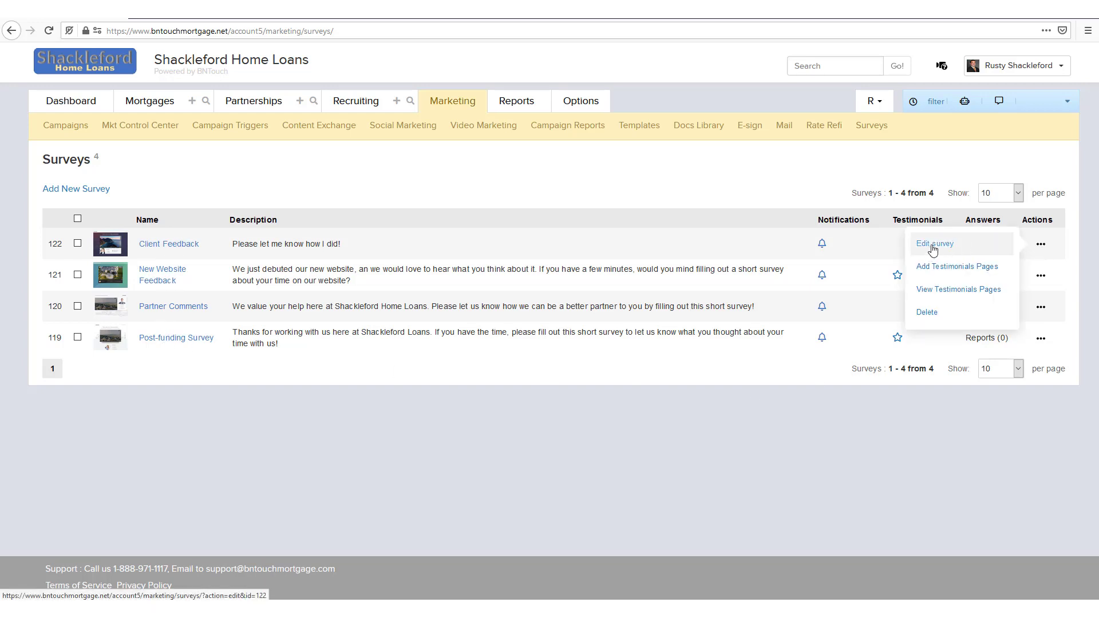
pyautogui.click(799, 192)
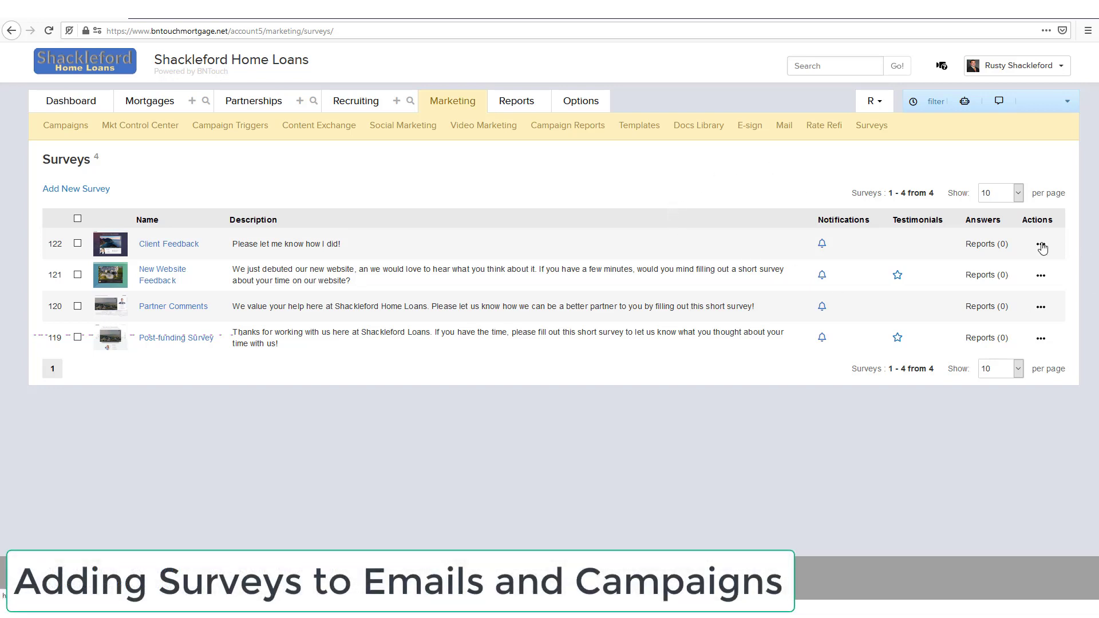
# - Open the "Please take our new survey!" e-mail step of the first marketing campaign for editing
pyautogui.click(449, 103)
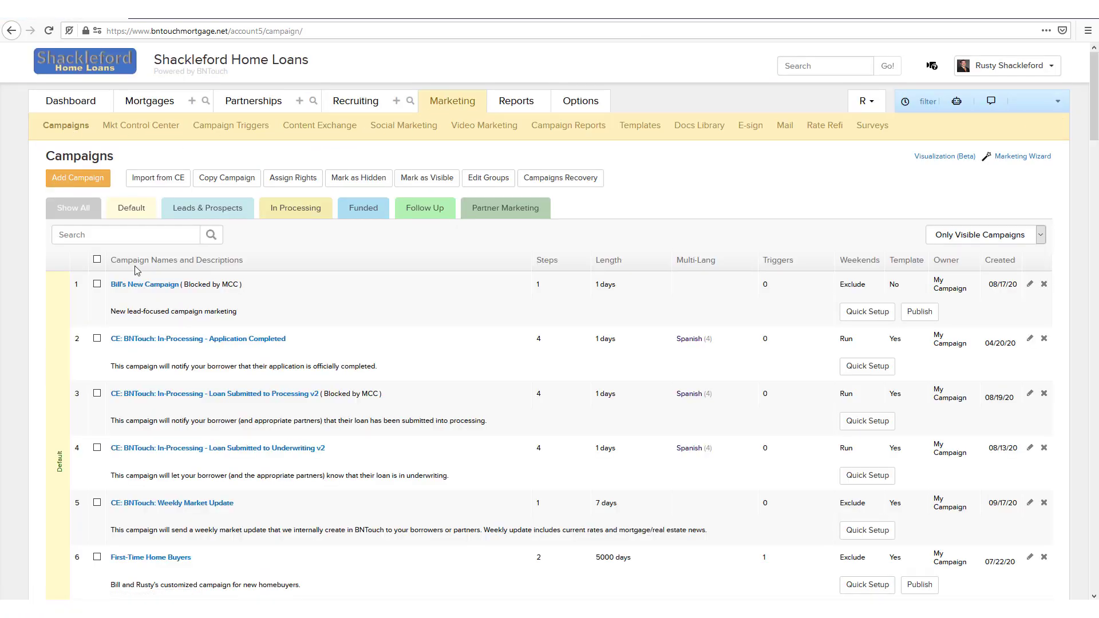
pyautogui.click(157, 290)
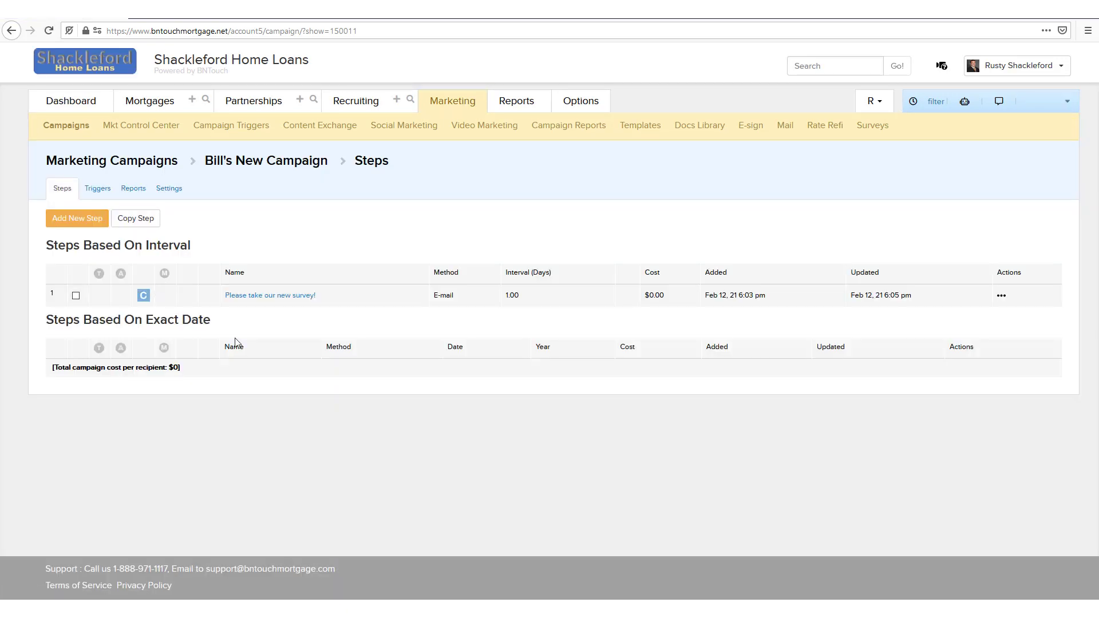
pyautogui.click(1002, 297)
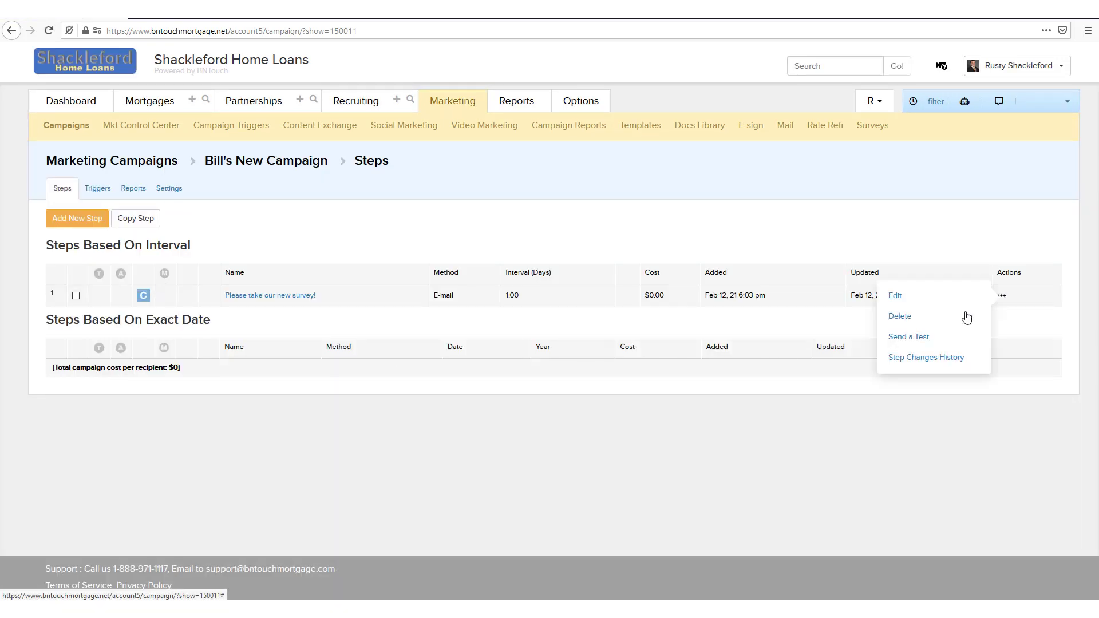
pyautogui.click(901, 305)
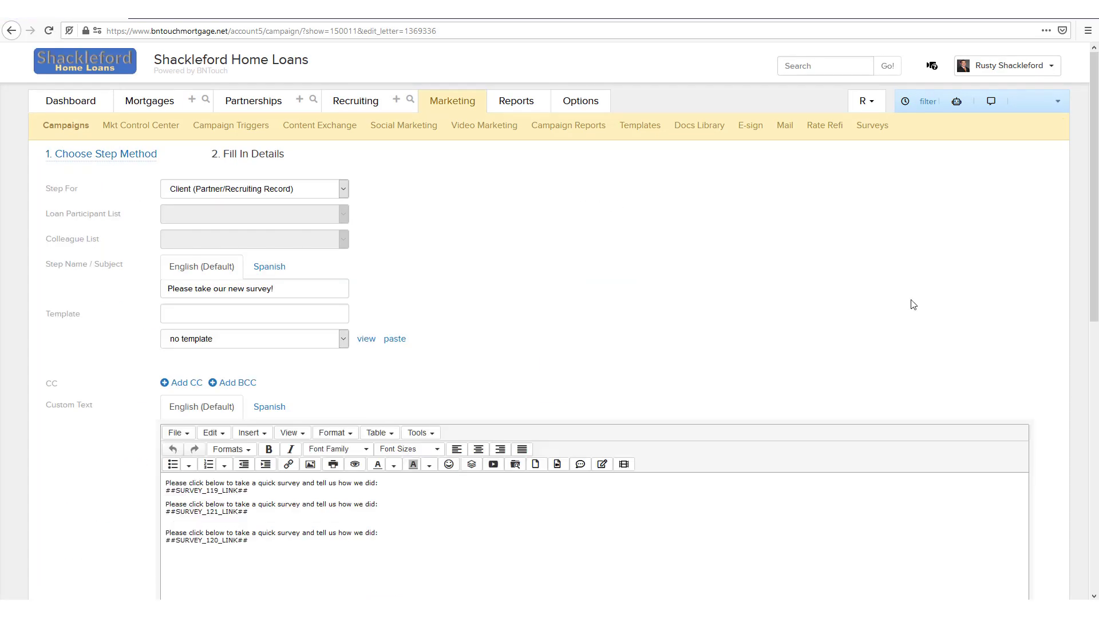
# - Shorten the first survey placeholder in the e-mail's custom text to ##SURVEY_119##
pyautogui.scroll(-3, 87, 455)
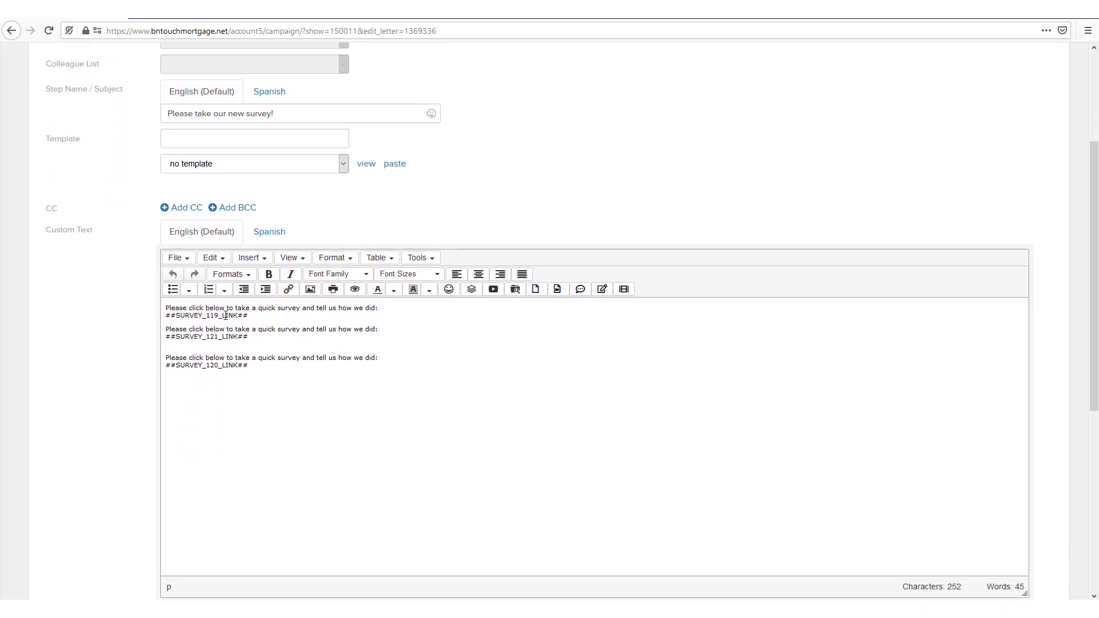
pyautogui.moveTo(225, 316); pyautogui.dragTo(237, 316)
pyautogui.press('BackSpace')
pyautogui.press('BackSpace')
pyautogui.press('BackSpace')
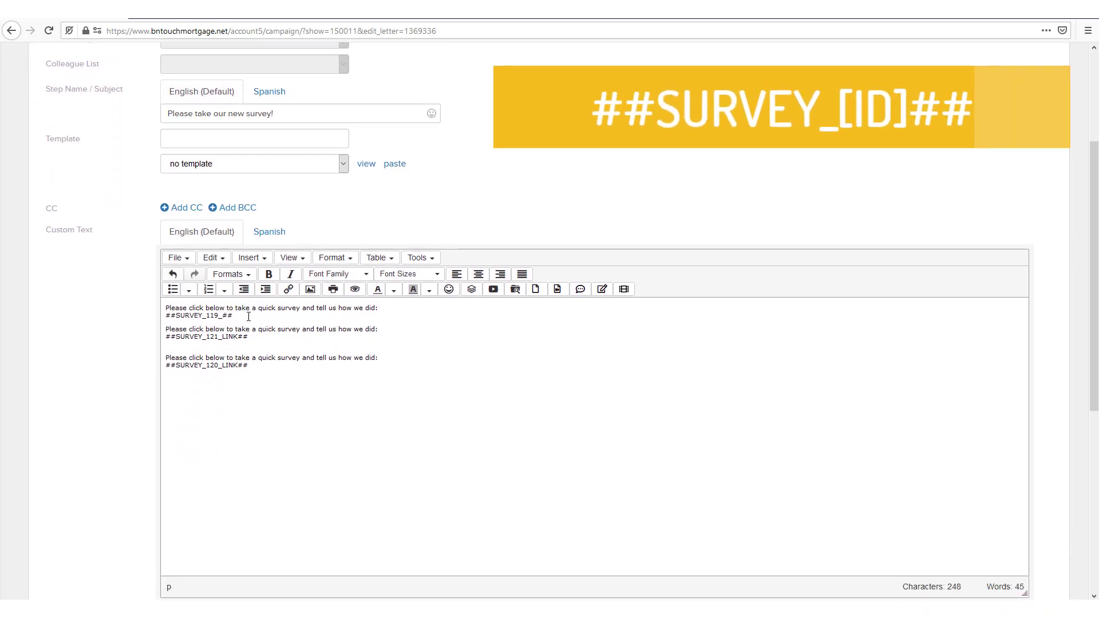
pyautogui.click(245, 314)
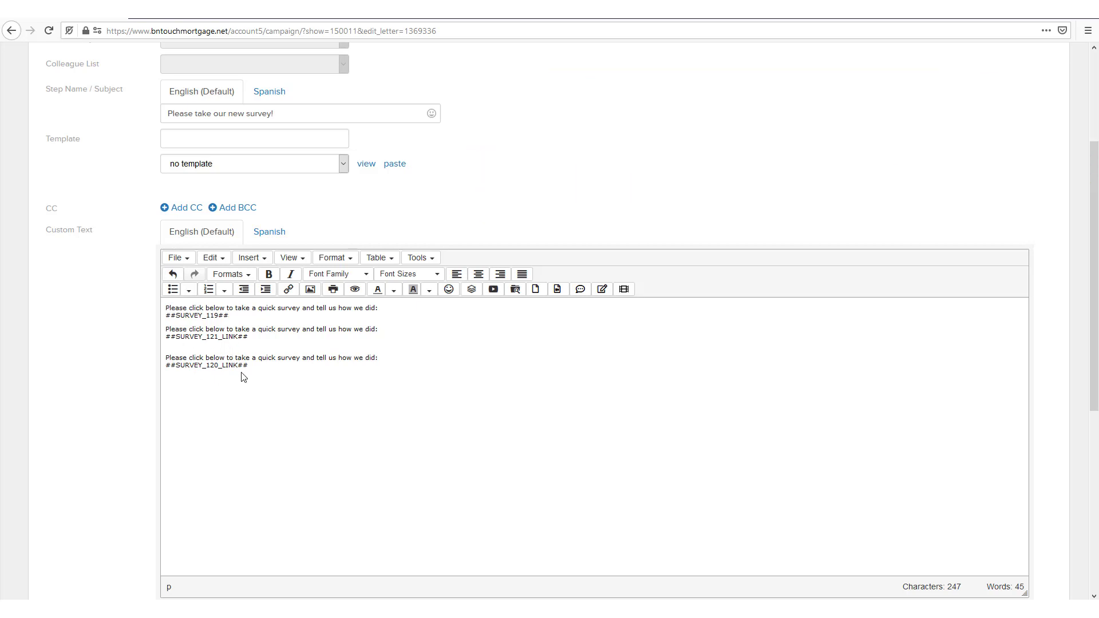
# - Insert the Client Feedback survey into the e-mail's custom text
pyautogui.click(581, 291)
pyautogui.click(587, 174)
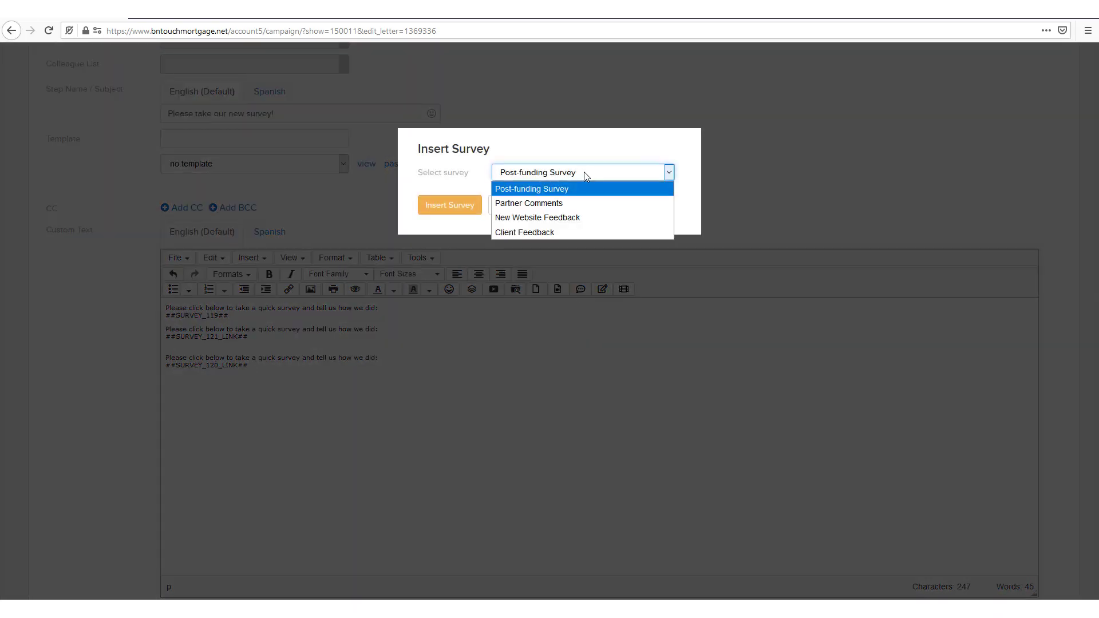
pyautogui.click(574, 235)
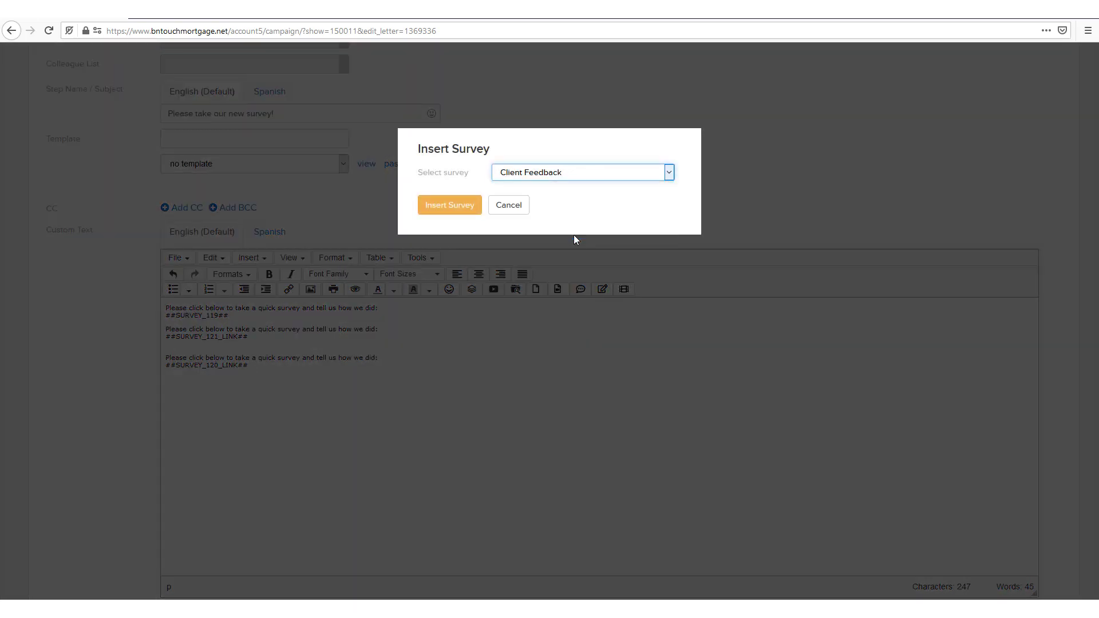
pyautogui.click(435, 211)
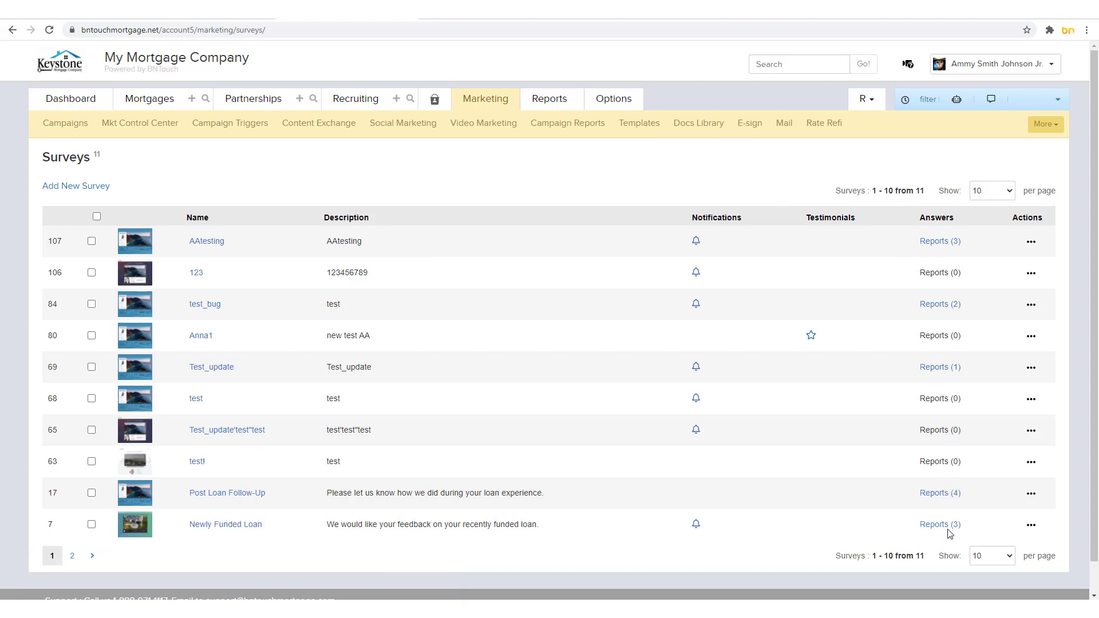
# - Open the answer report for the Post Loan Follow-Up survey and look over its rating and recommendation charts
pyautogui.click(933, 494)
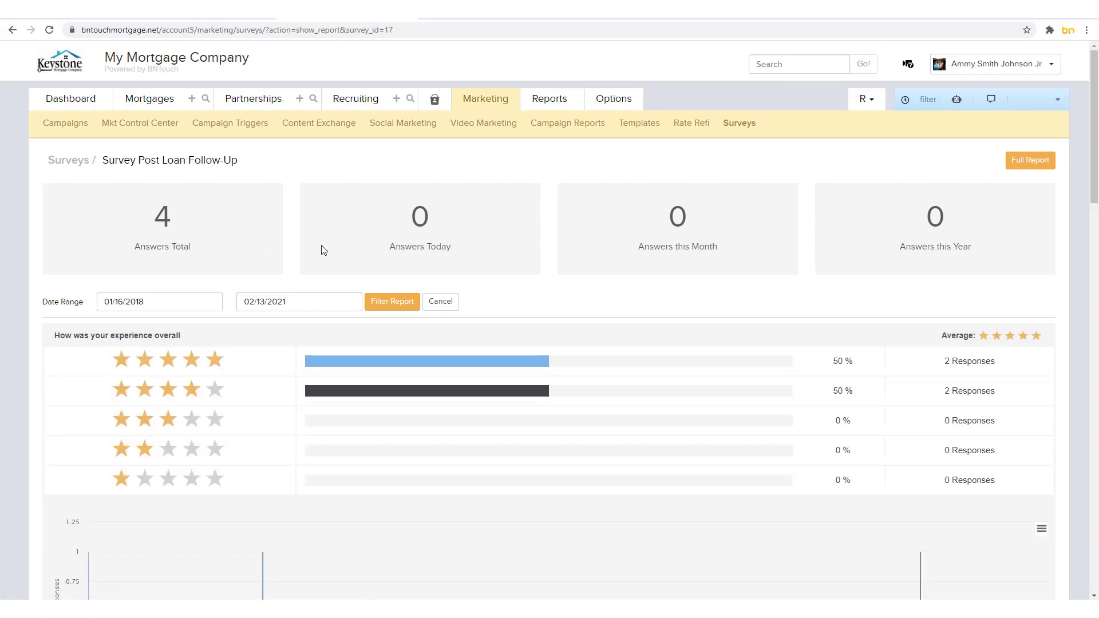
pyautogui.scroll(-3, 270, 315)
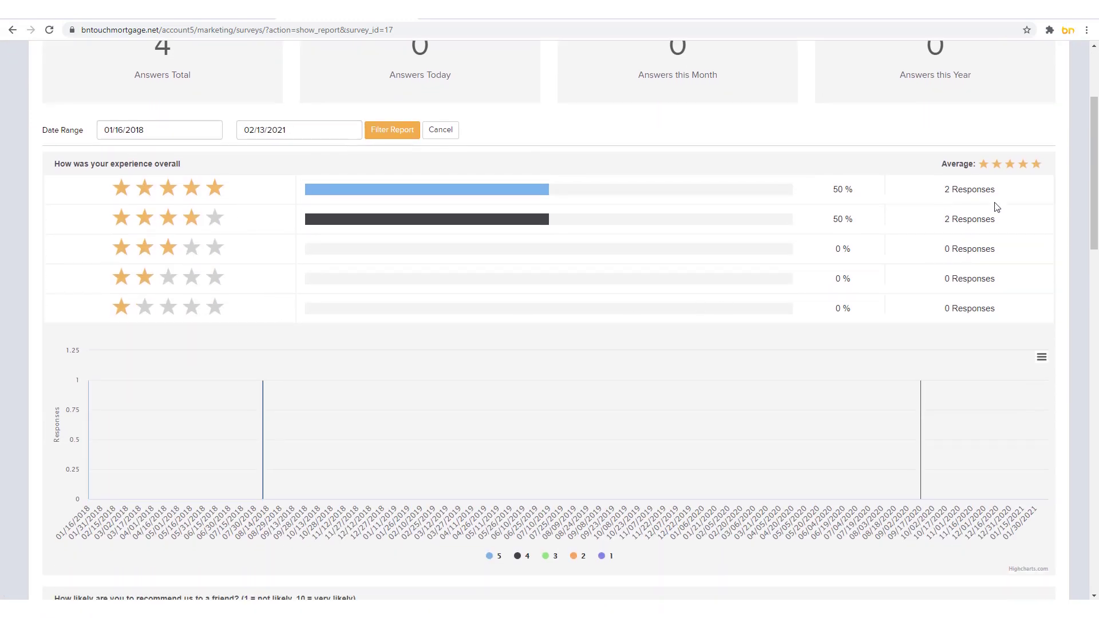
pyautogui.scroll(-4, 916, 223)
pyautogui.scroll(-2, 886, 389)
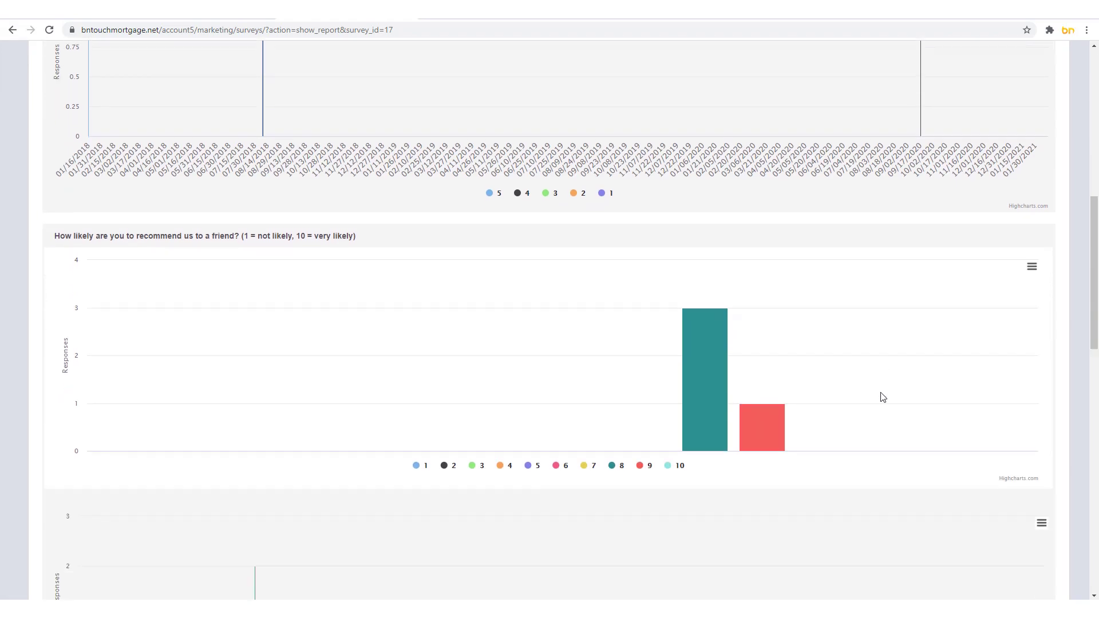
pyautogui.scroll(-2, 883, 397)
pyautogui.scroll(2, 816, 388)
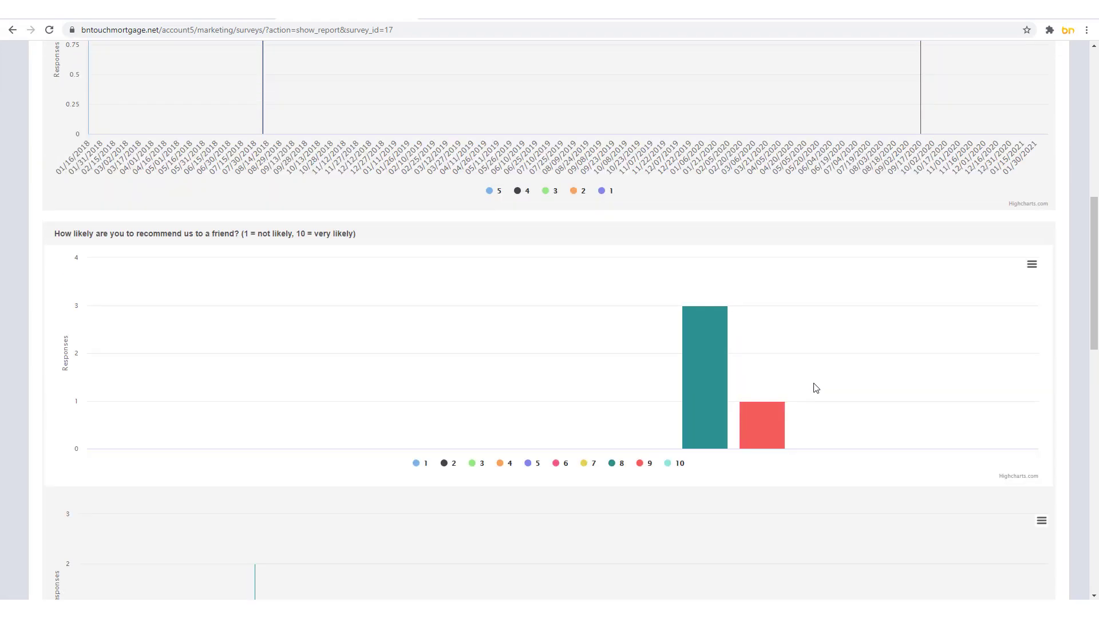
pyautogui.scroll(9, 816, 388)
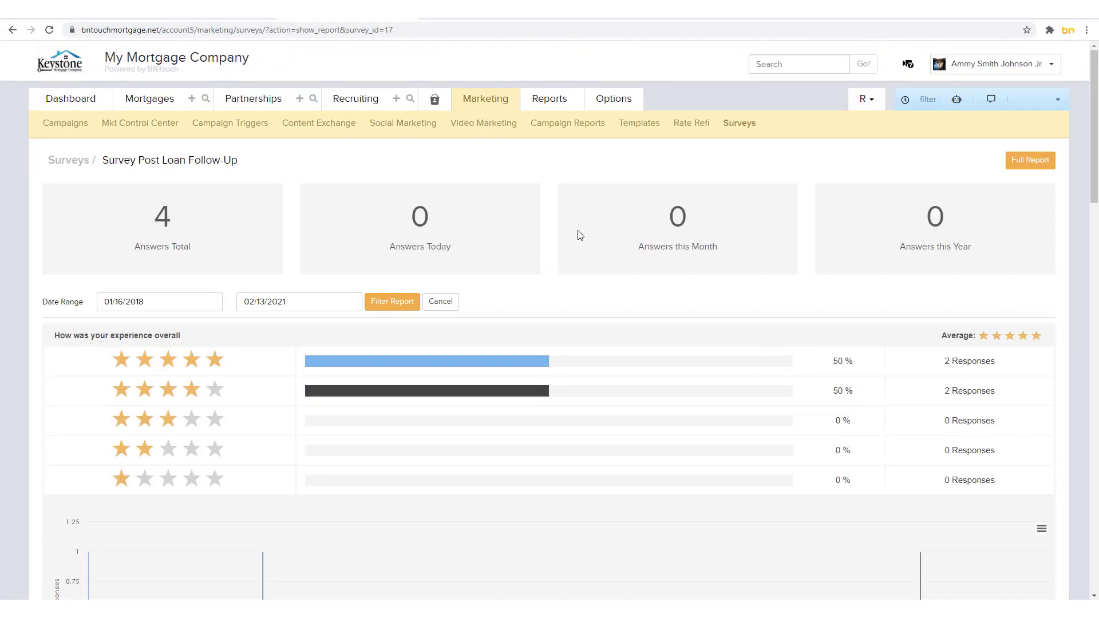
# - Examine the start and end date calendars of the report's date range filter
pyautogui.click(138, 302)
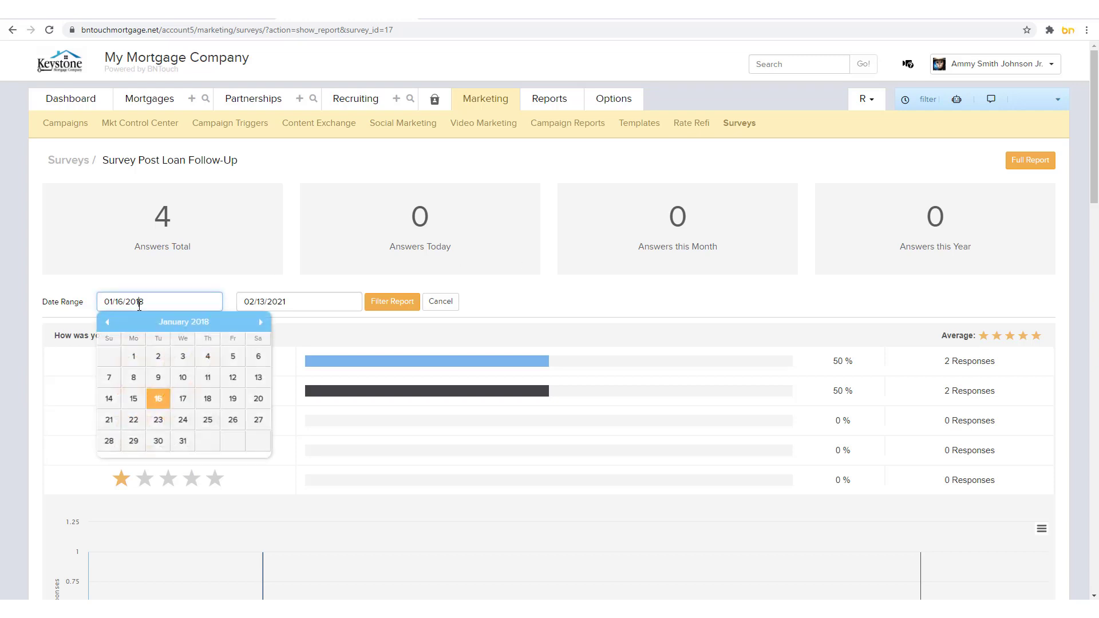
pyautogui.click(327, 306)
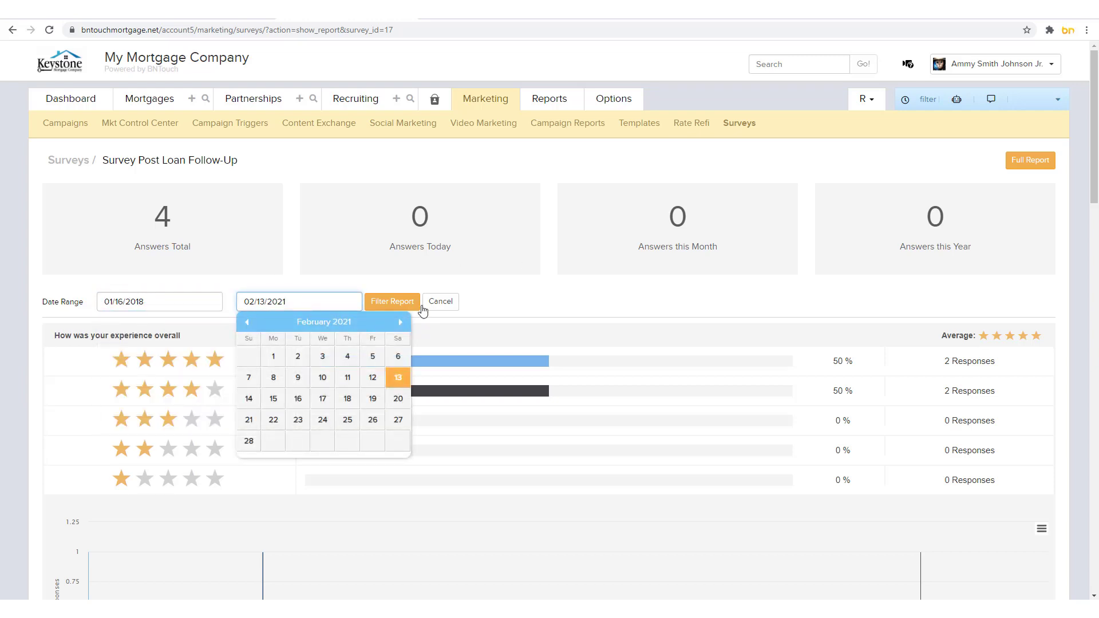
pyautogui.click(544, 309)
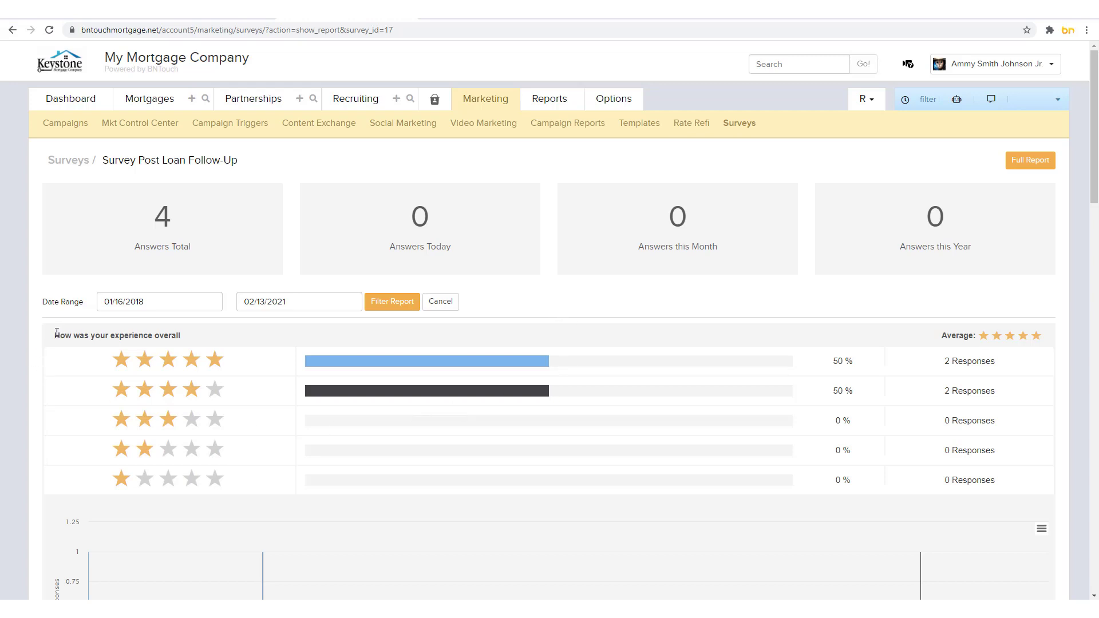
# - Review the report's results question by question, down to the written comments under "Anything else you would like to add?"
pyautogui.moveTo(56, 335); pyautogui.dragTo(96, 338)
pyautogui.click(126, 343)
pyautogui.scroll(-9, 1001, 395)
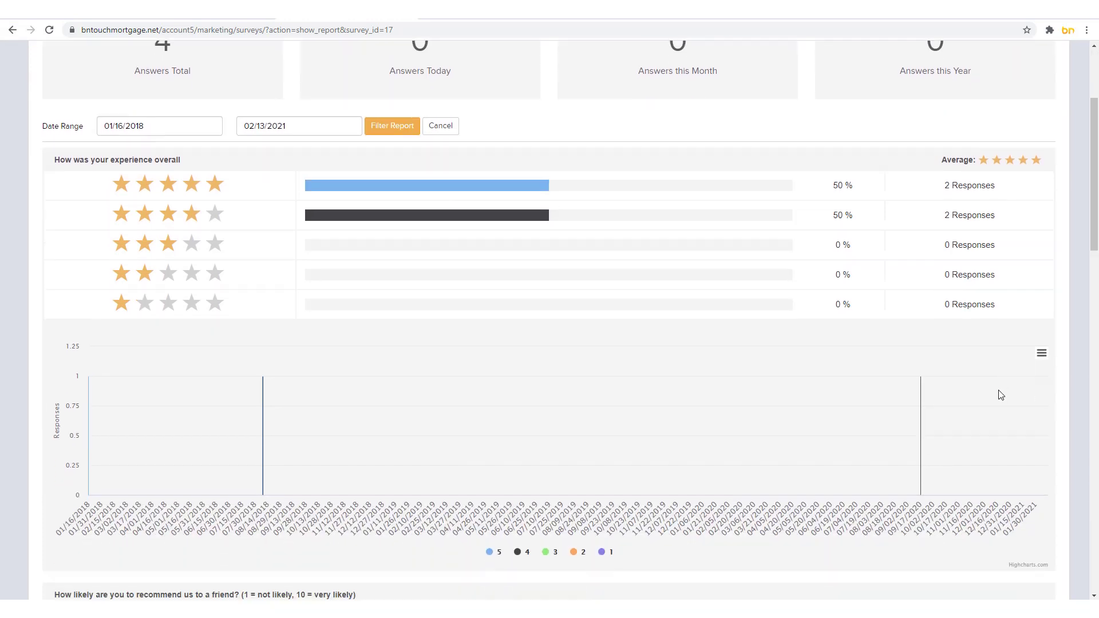
pyautogui.scroll(-14, 1001, 395)
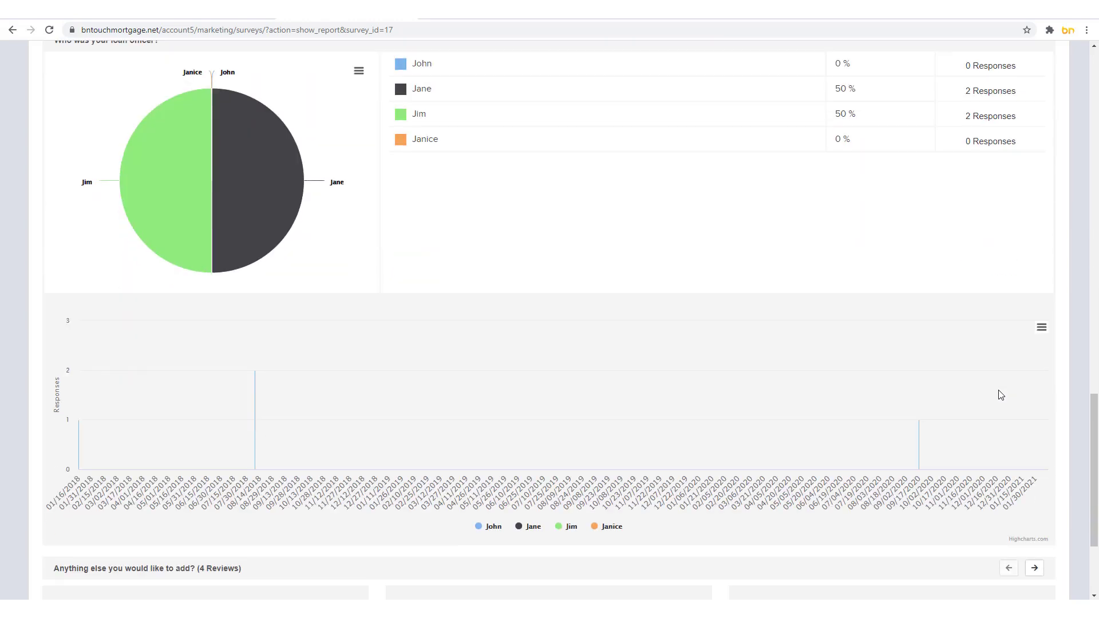
pyautogui.scroll(-3, 1001, 395)
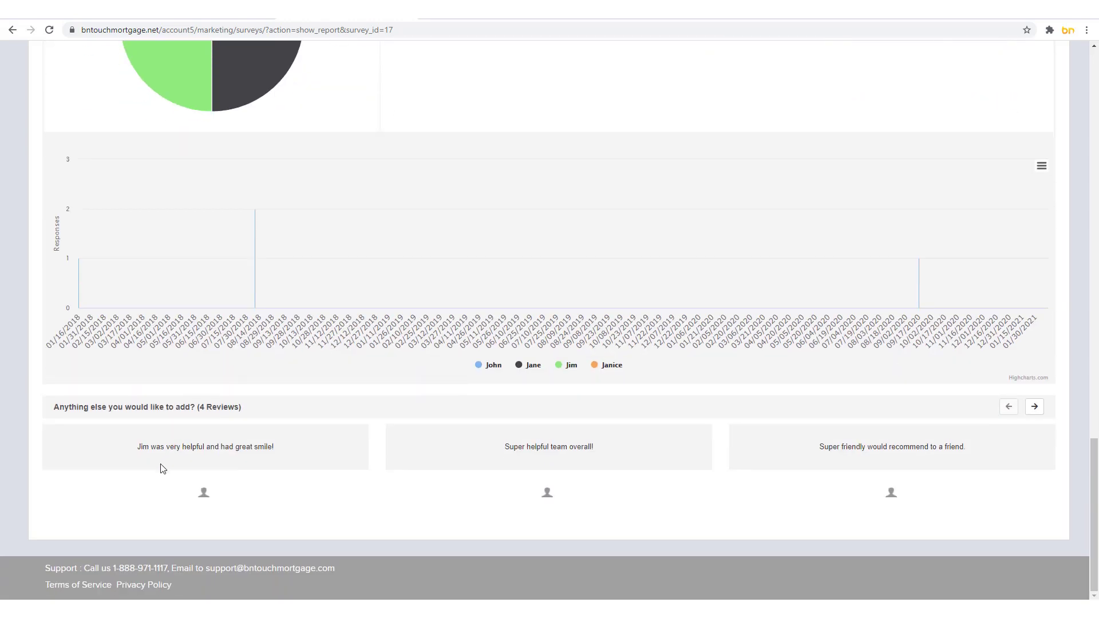
pyautogui.moveTo(128, 456); pyautogui.dragTo(274, 452)
pyautogui.click(302, 456)
# - Open the full detailed report of the Post Loan Follow-Up survey
pyautogui.scroll(12, 785, 501)
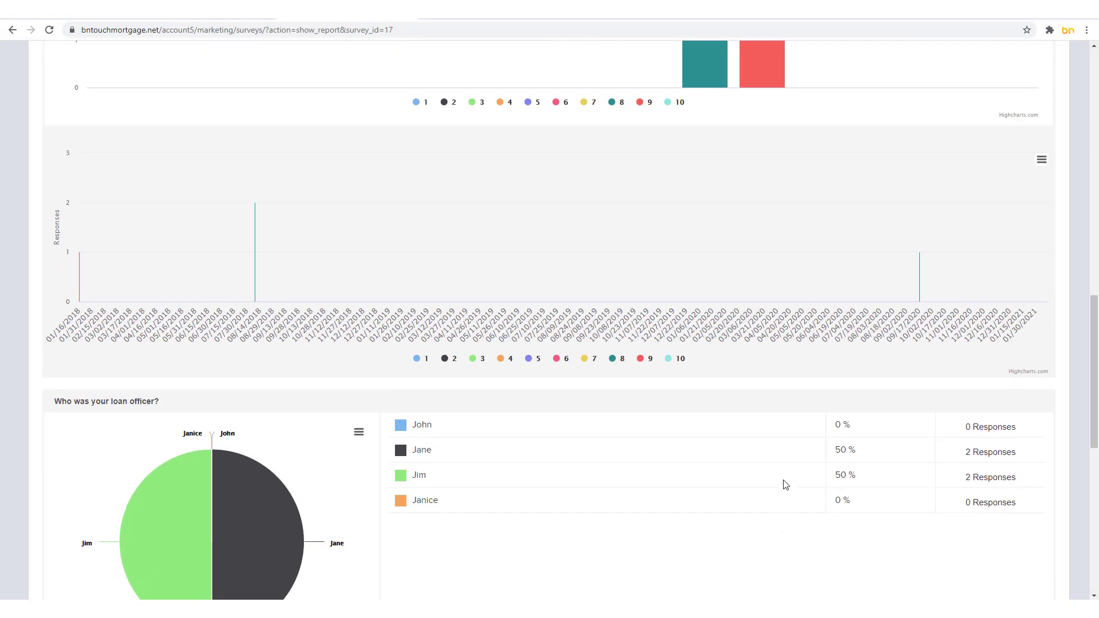
pyautogui.scroll(10, 785, 465)
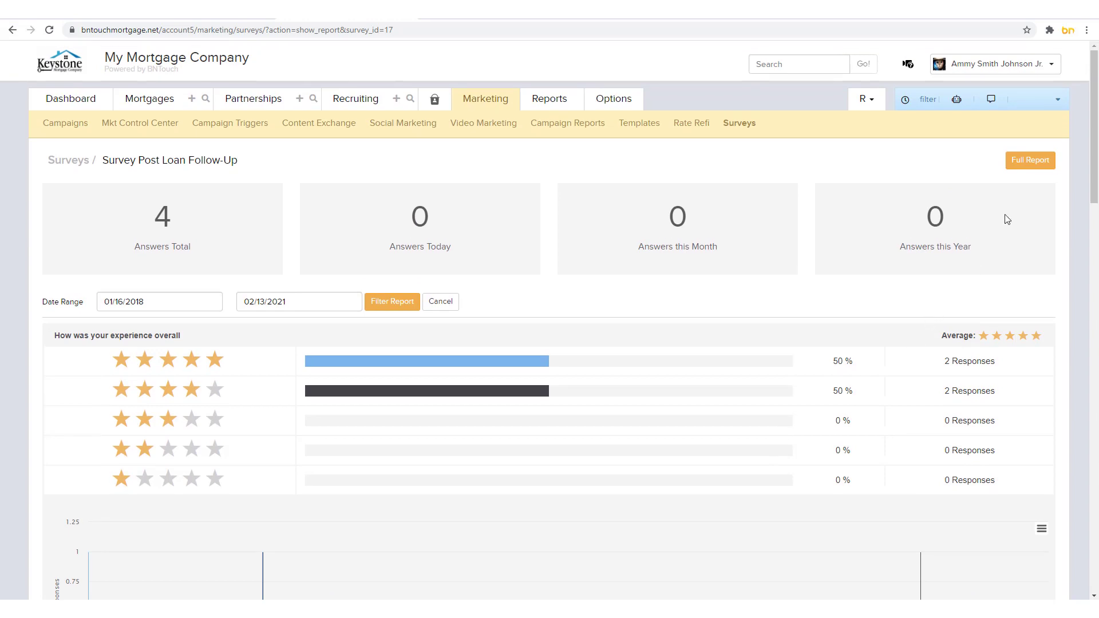
pyautogui.click(1023, 169)
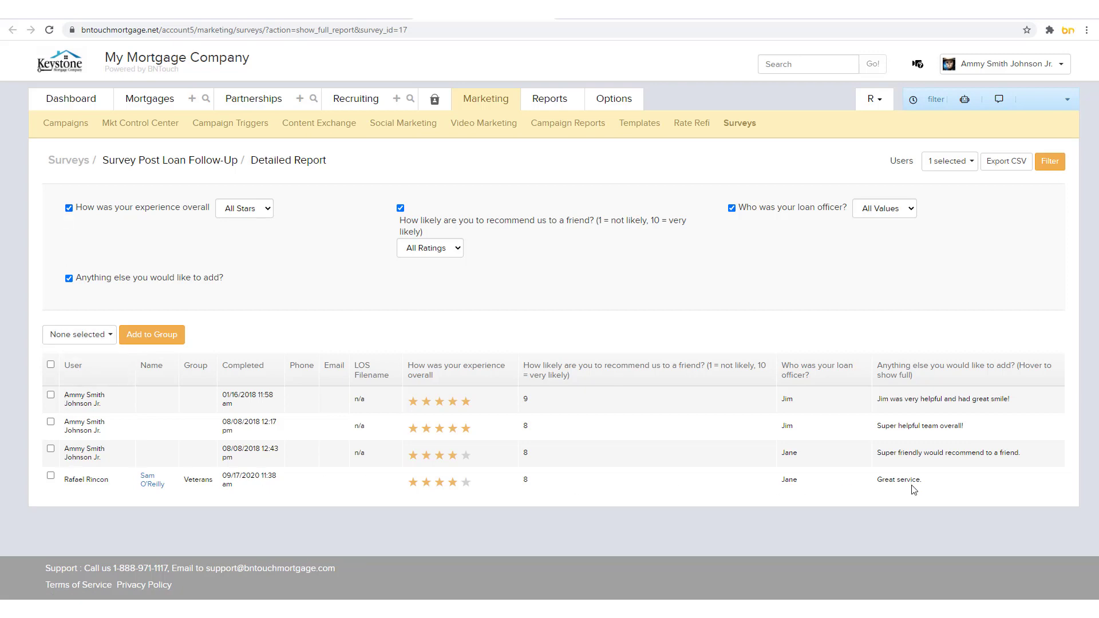
# - Filter the detailed report to the responses for the second named loan officer, keeping all users, star ratings and recommendation ratings included
pyautogui.click(951, 162)
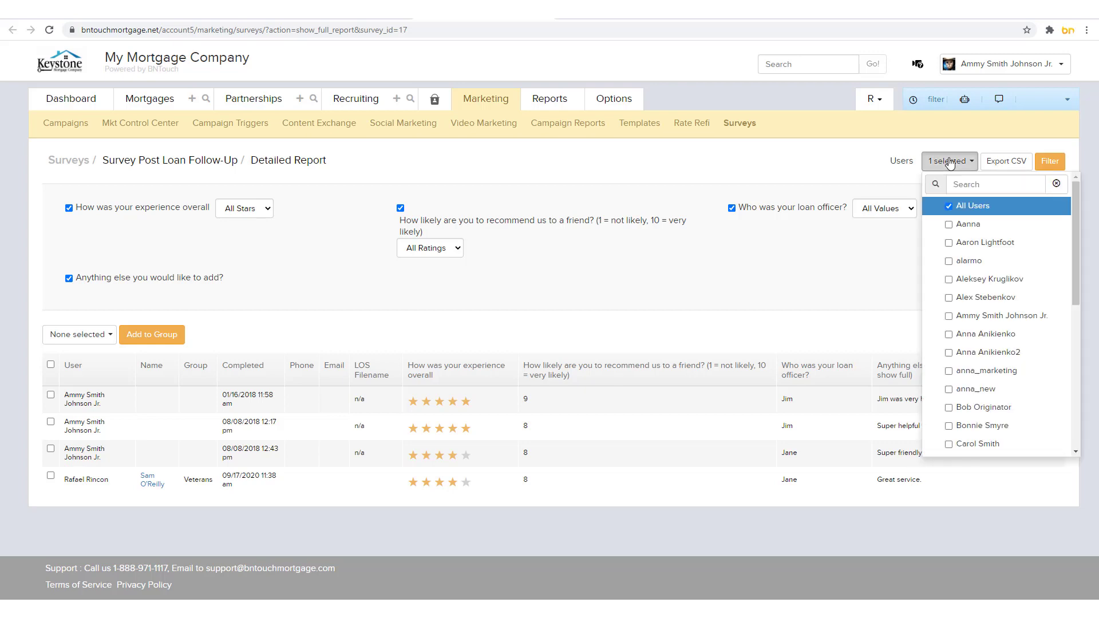
pyautogui.click(886, 216)
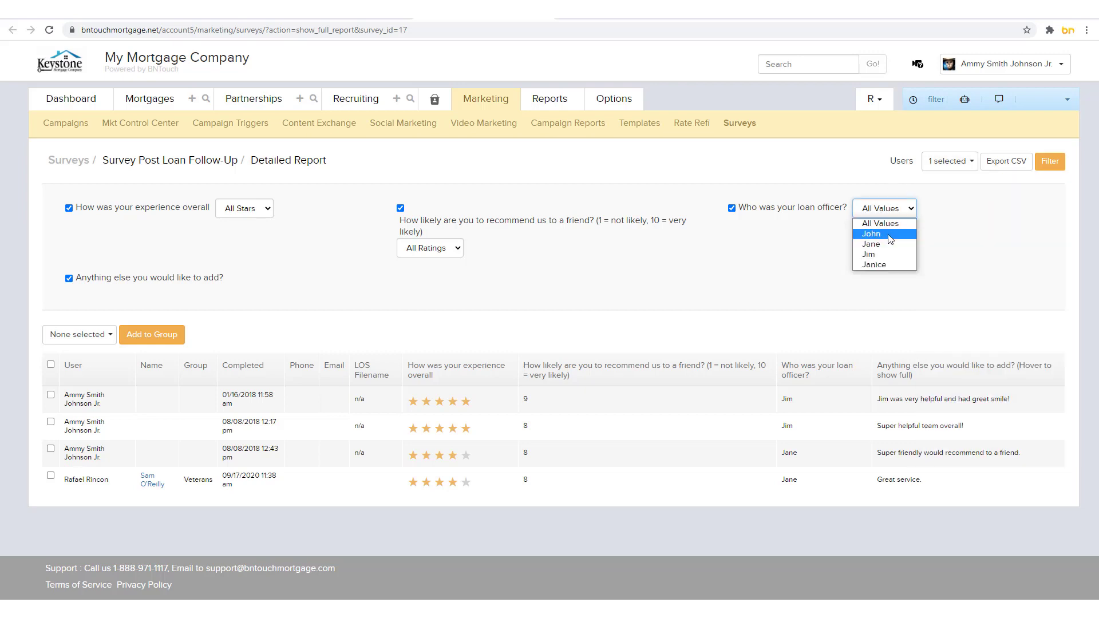
pyautogui.click(890, 234)
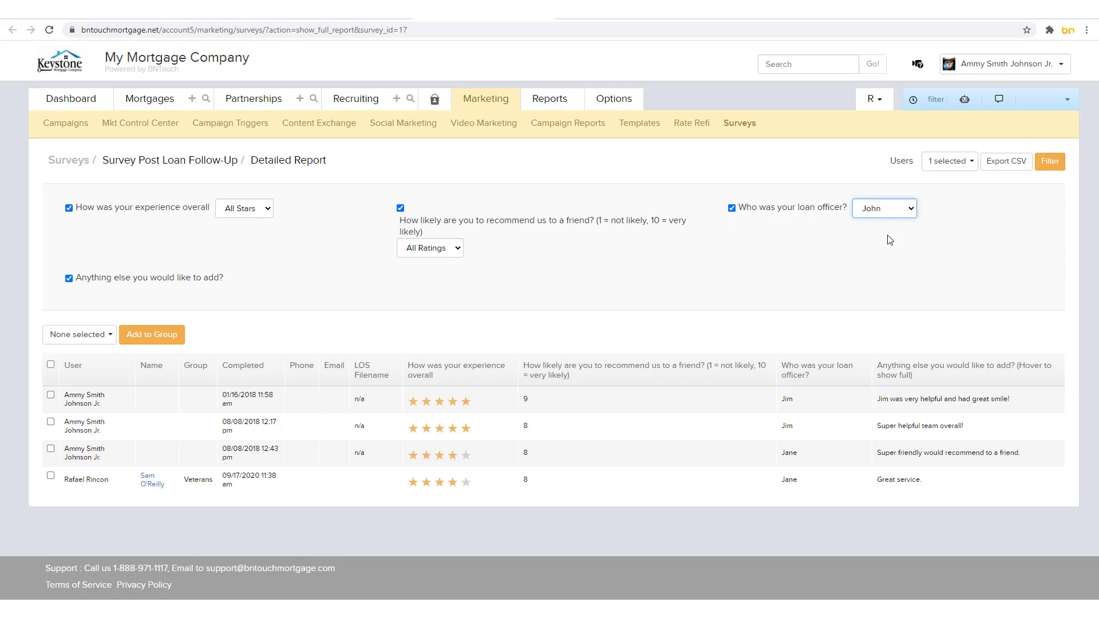
pyautogui.click(760, 309)
pyautogui.click(888, 214)
pyautogui.click(880, 253)
pyautogui.click(890, 283)
pyautogui.click(956, 162)
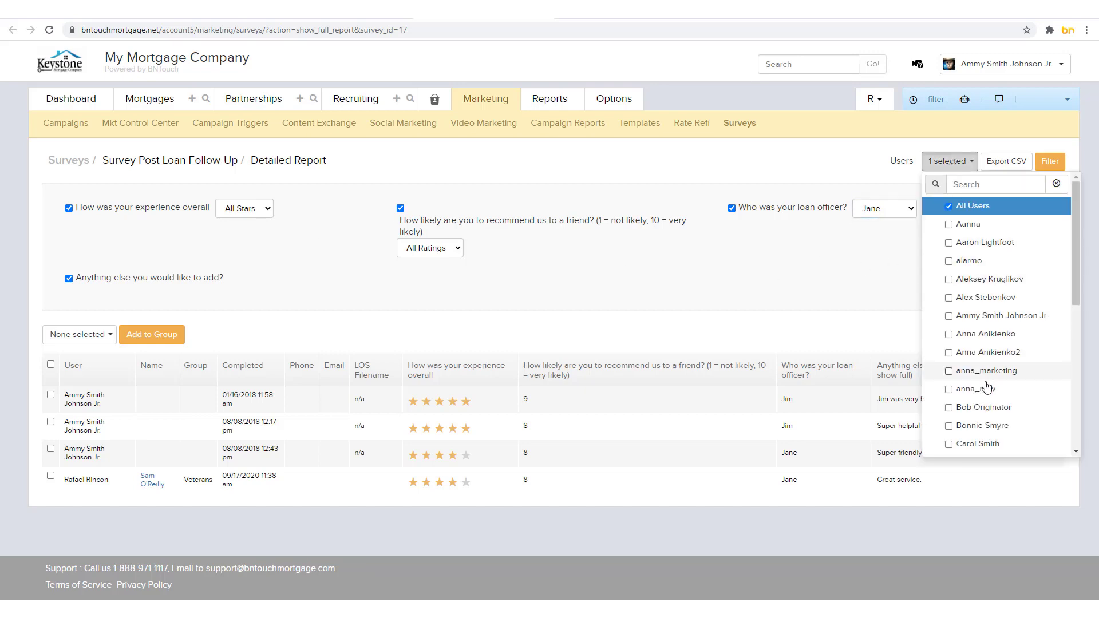
pyautogui.click(844, 171)
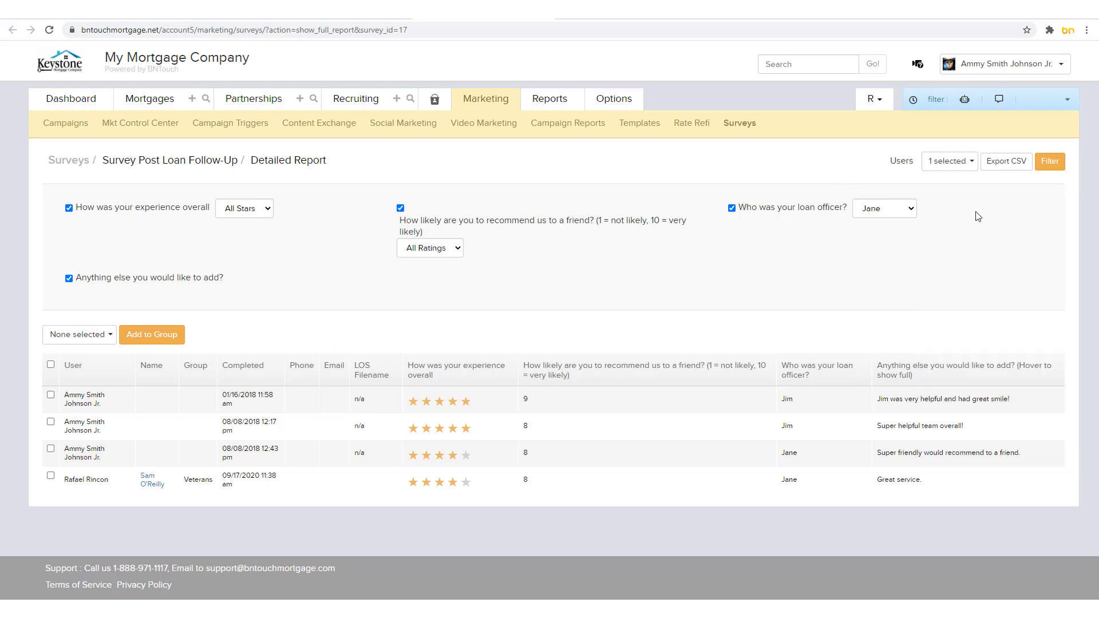
pyautogui.click(1050, 162)
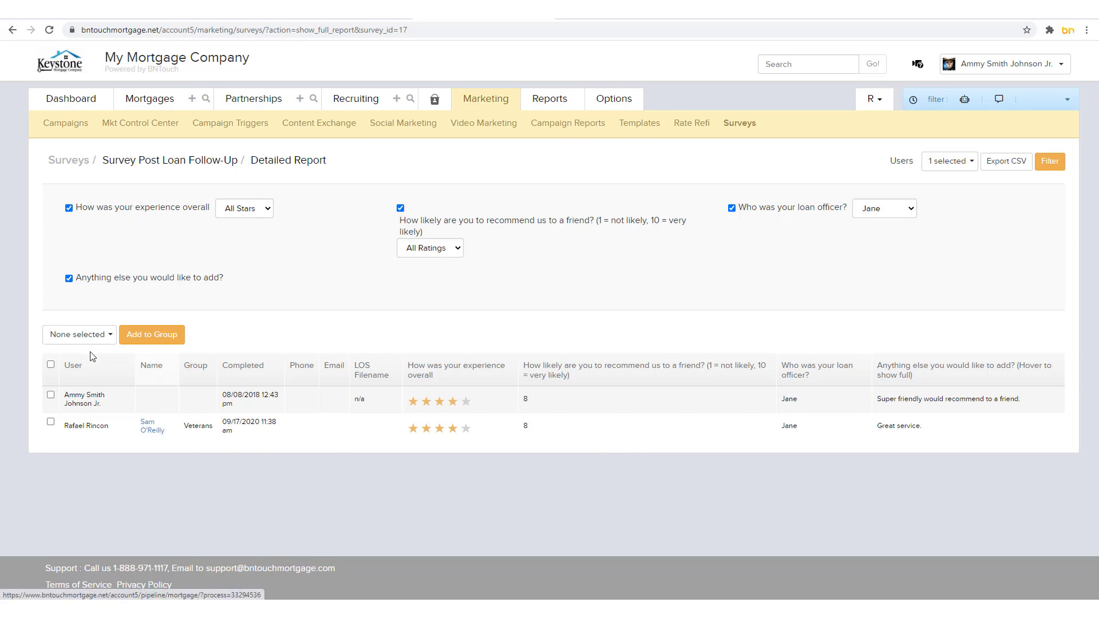
# - Select both filtered responses and add them to the group Group Test (All), confirming the addition
pyautogui.click(51, 395)
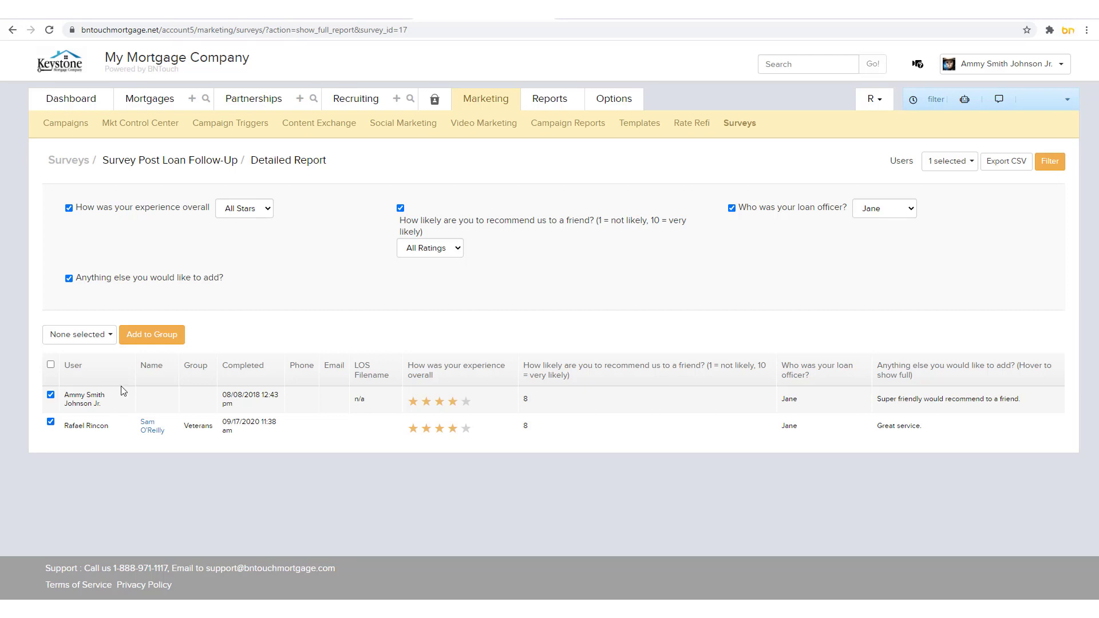
pyautogui.click(94, 339)
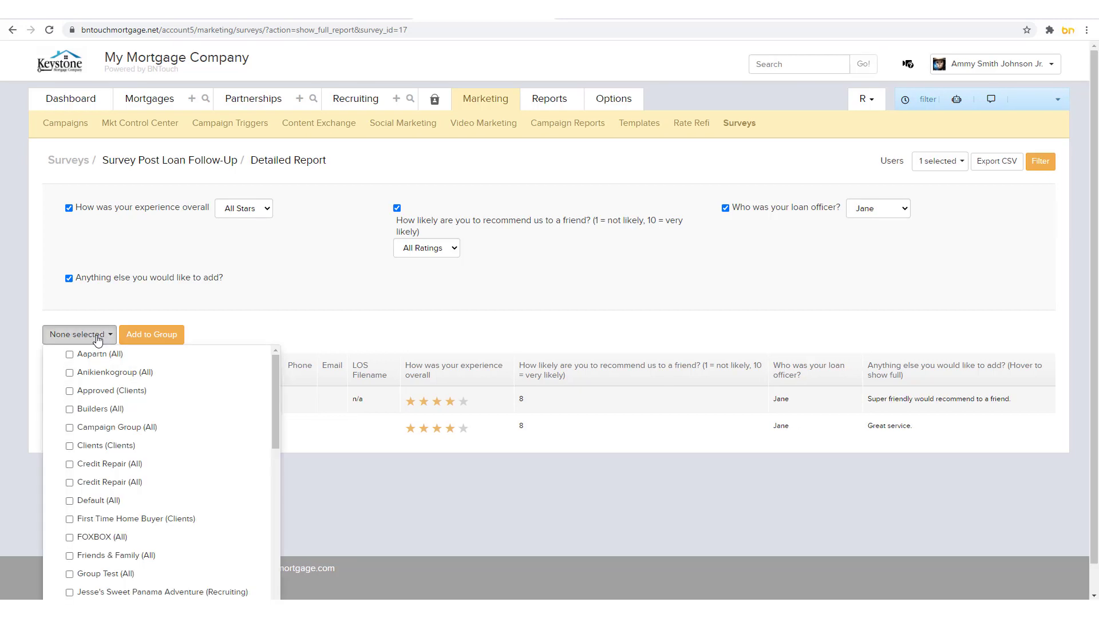
pyautogui.click(103, 573)
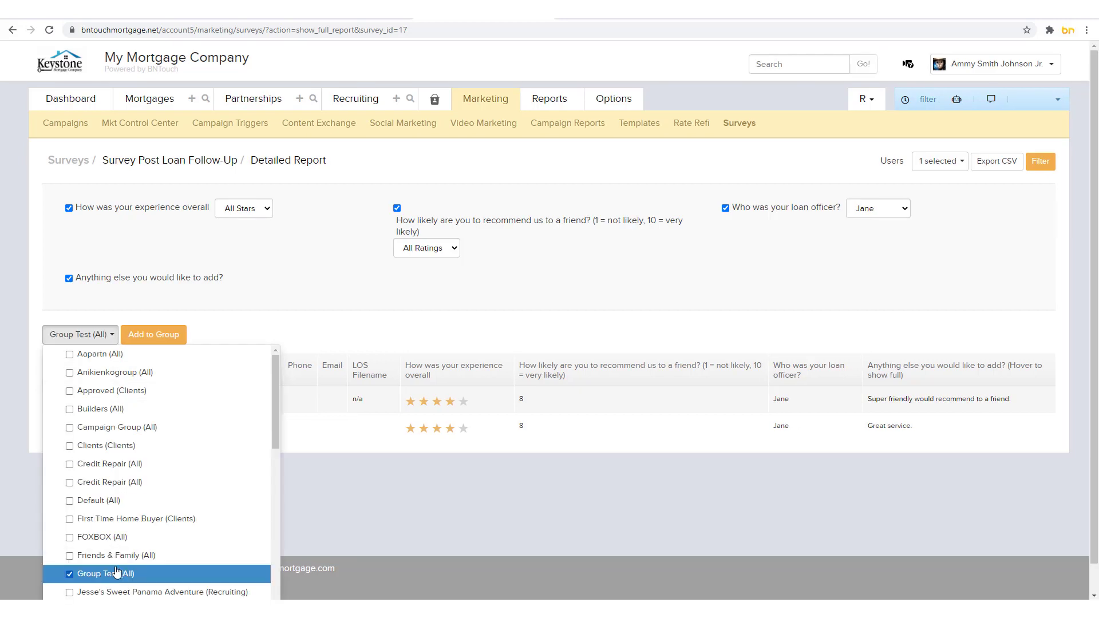
pyautogui.click(151, 336)
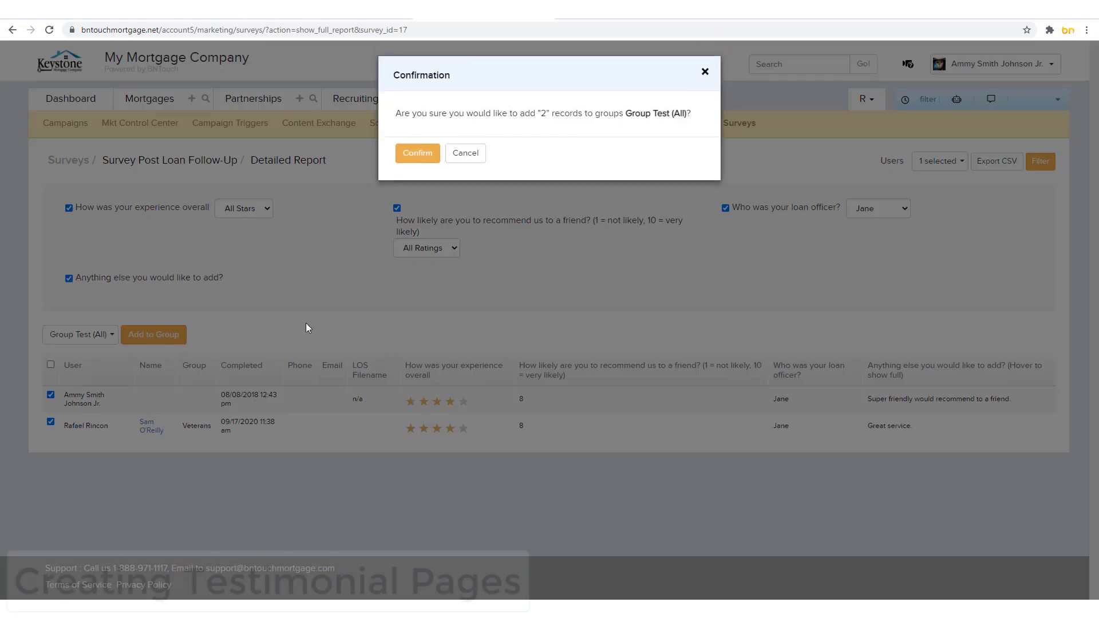
pyautogui.click(431, 163)
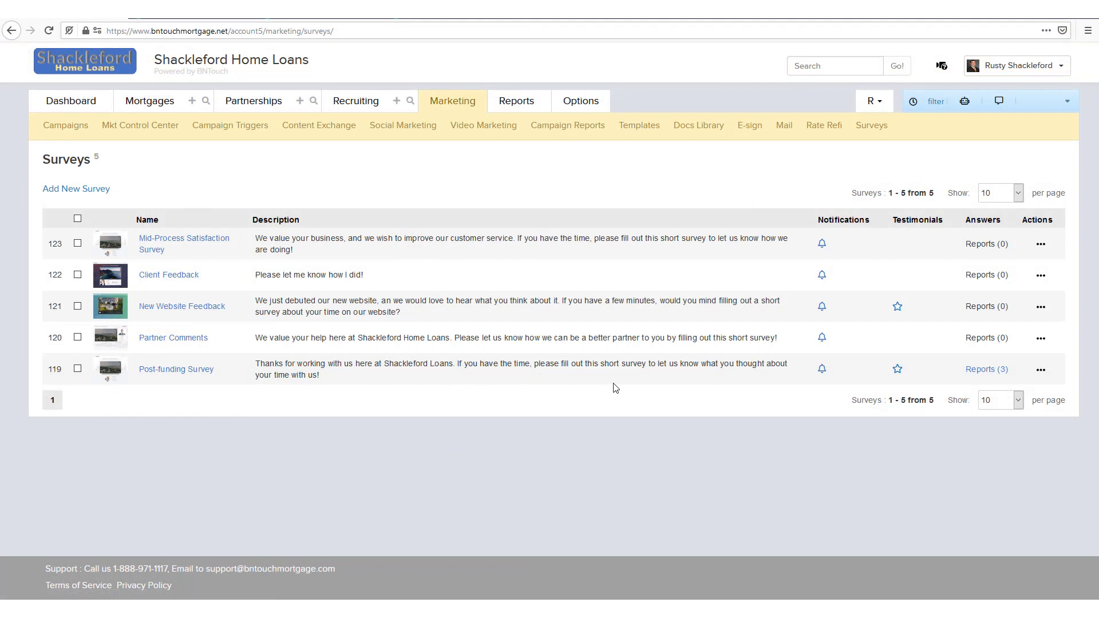
# - View the testimonial pages of the Post-funding Survey, open the public link of its page and read through the customer comments
pyautogui.click(1043, 371)
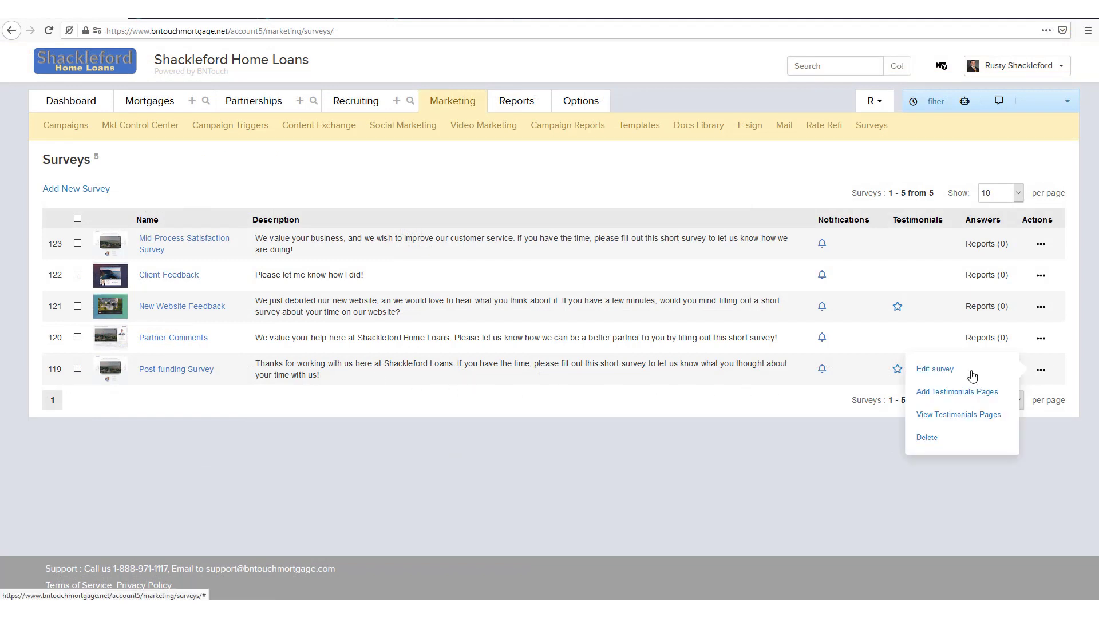
pyautogui.click(979, 423)
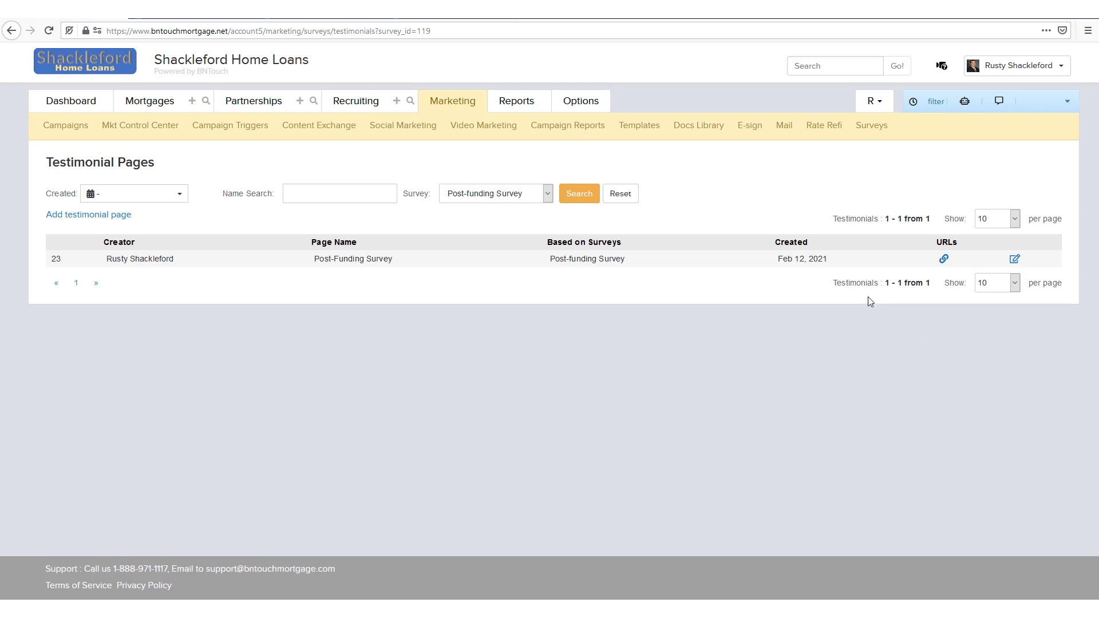
pyautogui.click(944, 260)
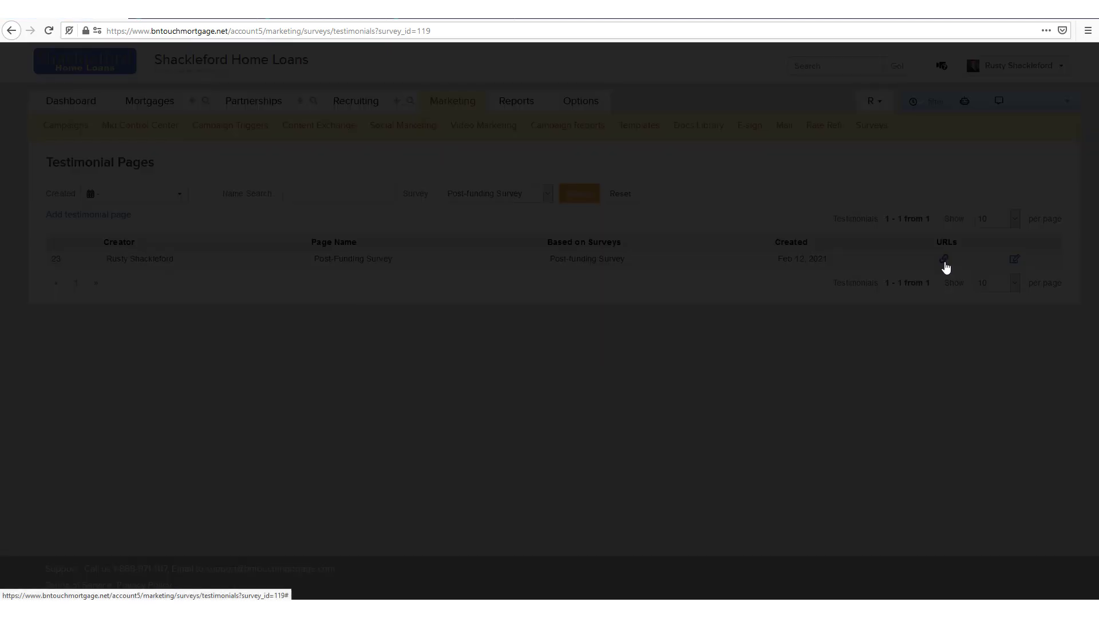
pyautogui.click(660, 364)
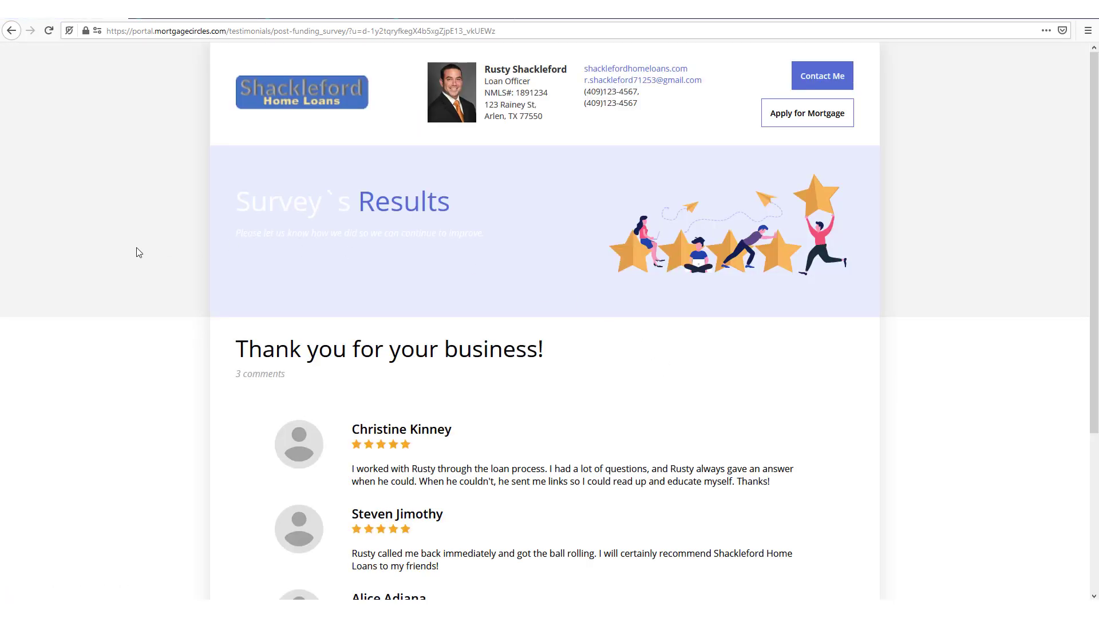
pyautogui.scroll(-4, 152, 257)
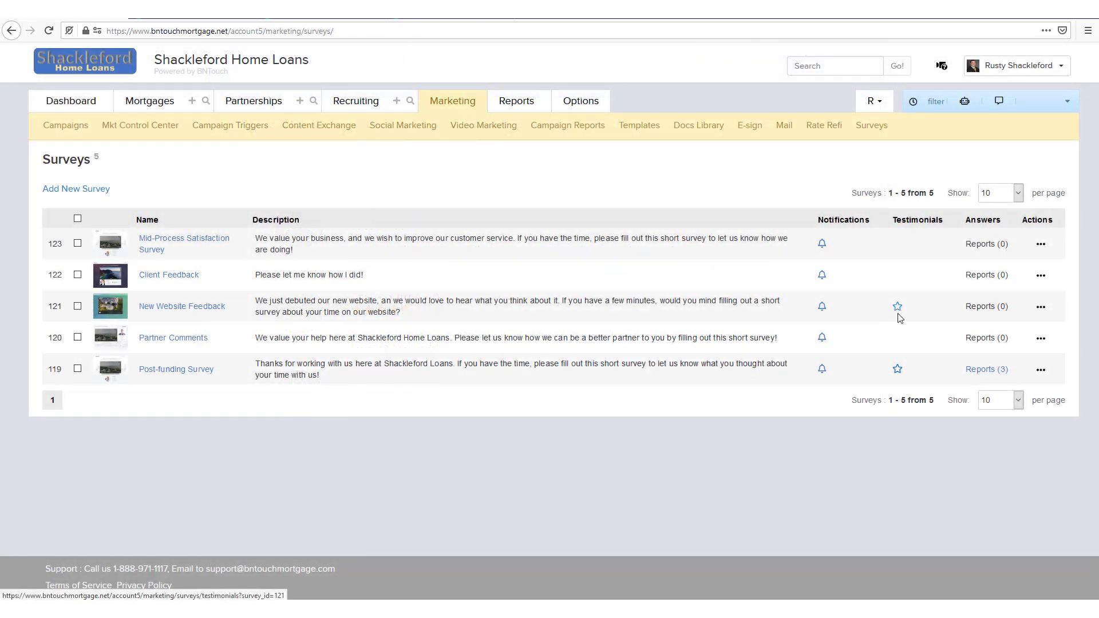
# - From the survey's testimonial pages, start a new page named "Please take our short survey!" with the header title "Feedback Survey"
pyautogui.click(899, 371)
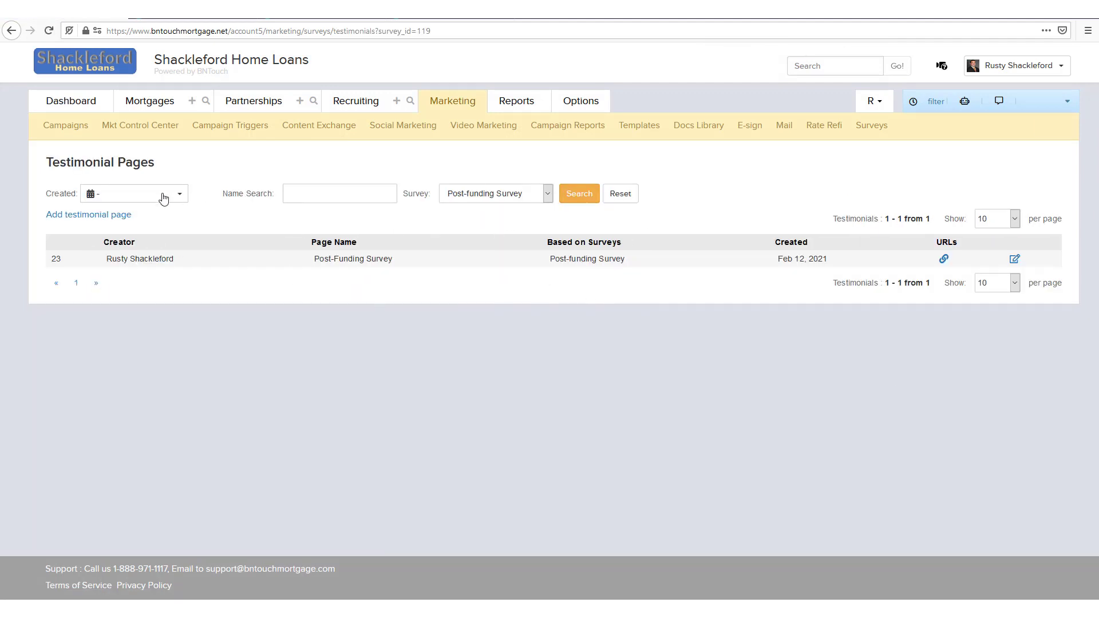
pyautogui.click(111, 220)
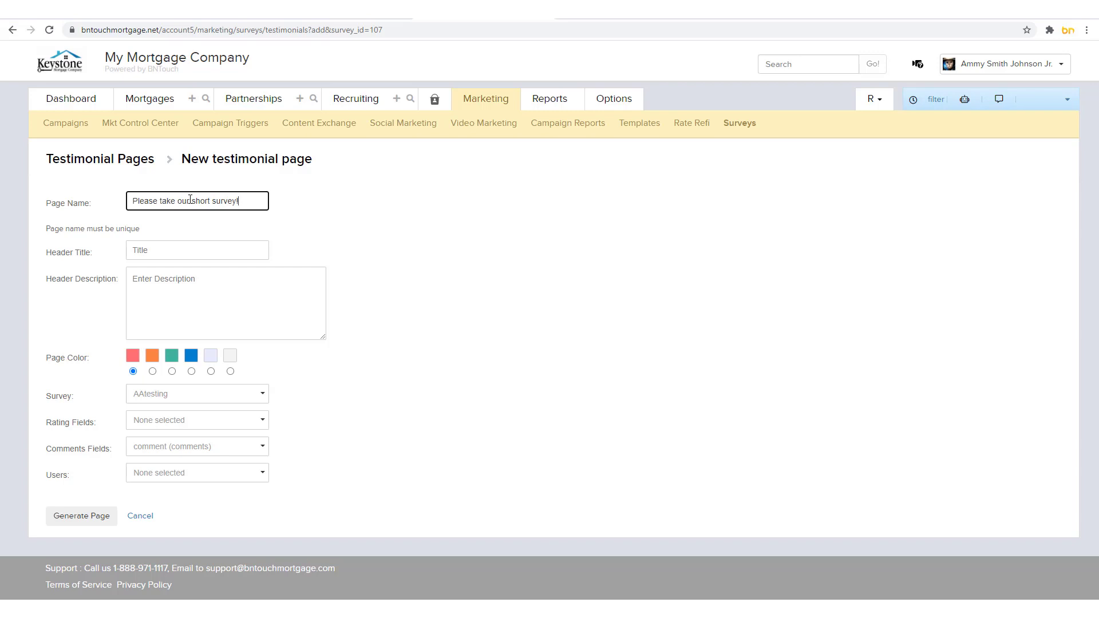
pyautogui.click(194, 251)
pyautogui.write('F')
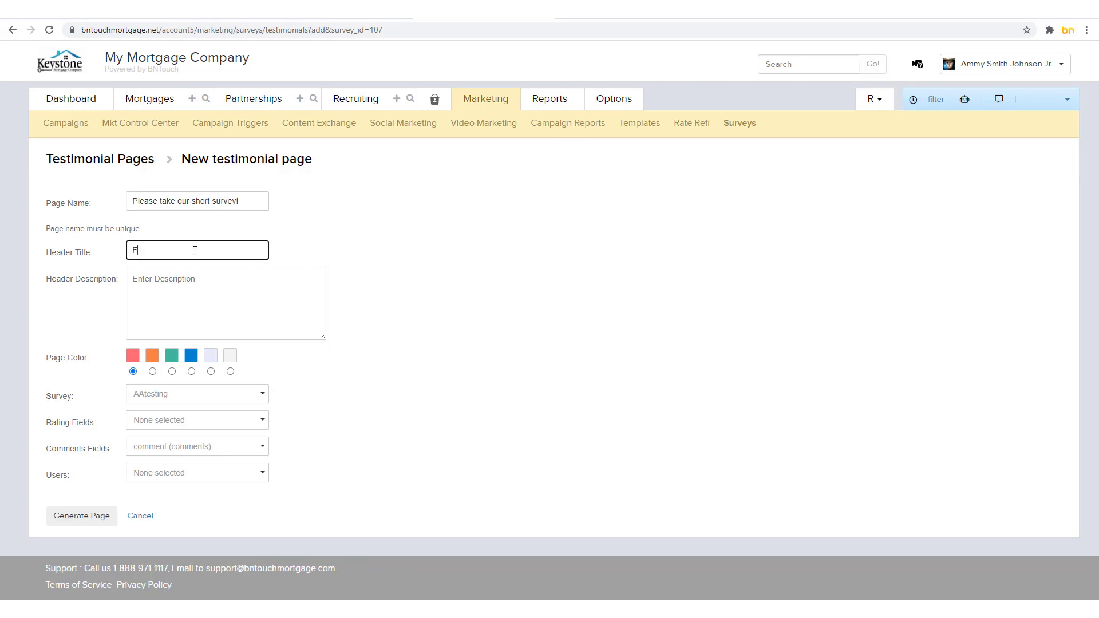
pyautogui.write('eedback Survey')
# - Give the new testimonial page the green page color, choose email (comments) as its comments field, and look over the available users
pyautogui.click(200, 325)
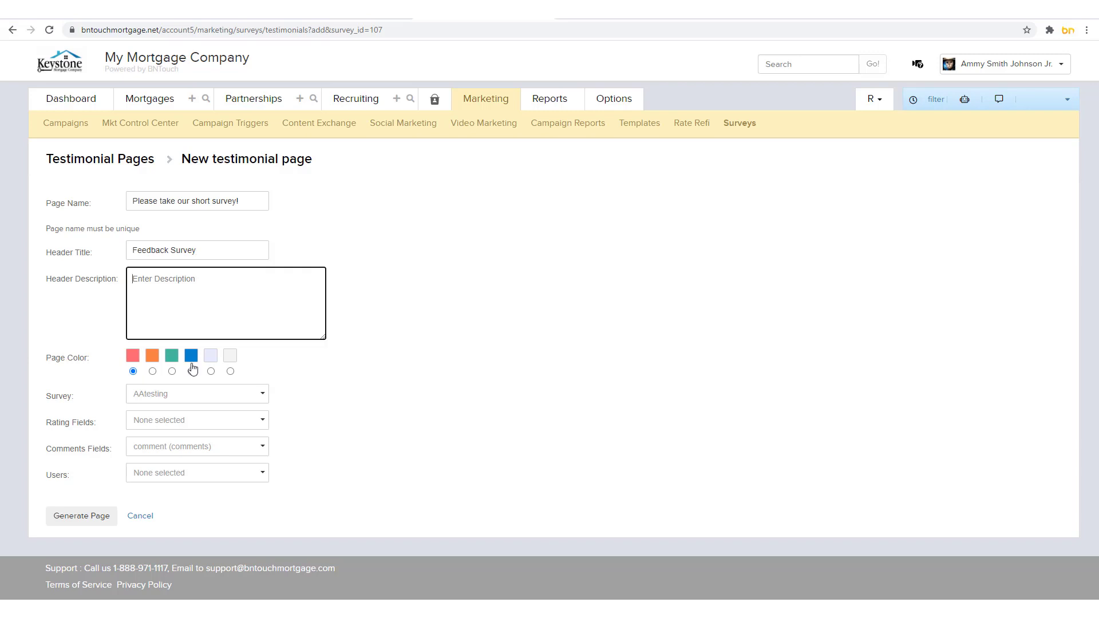
pyautogui.click(172, 371)
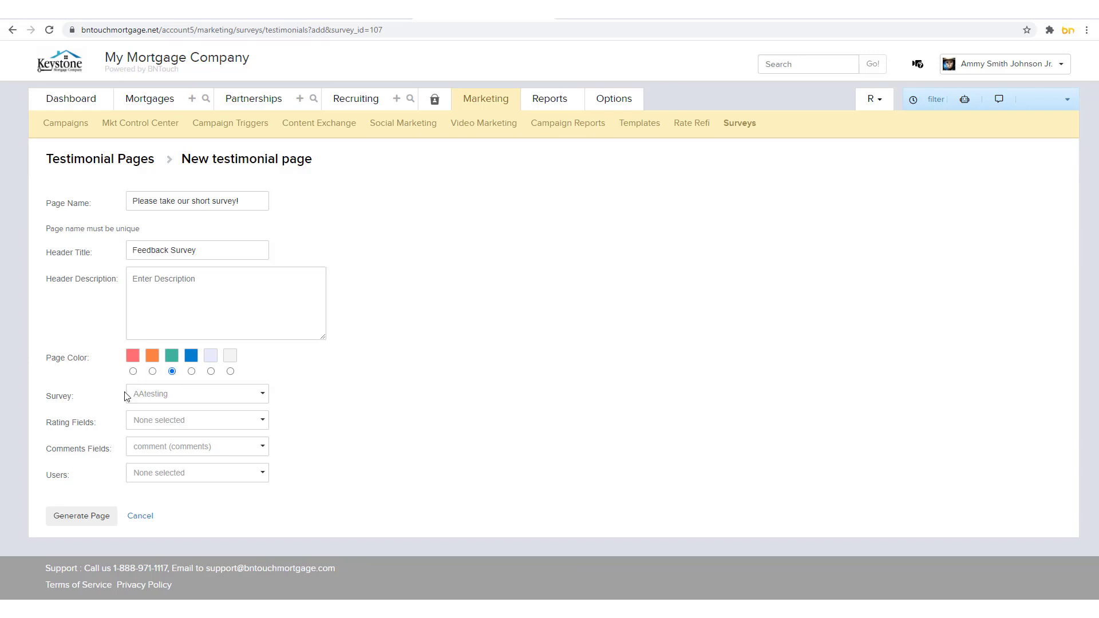
pyautogui.click(189, 400)
pyautogui.click(359, 518)
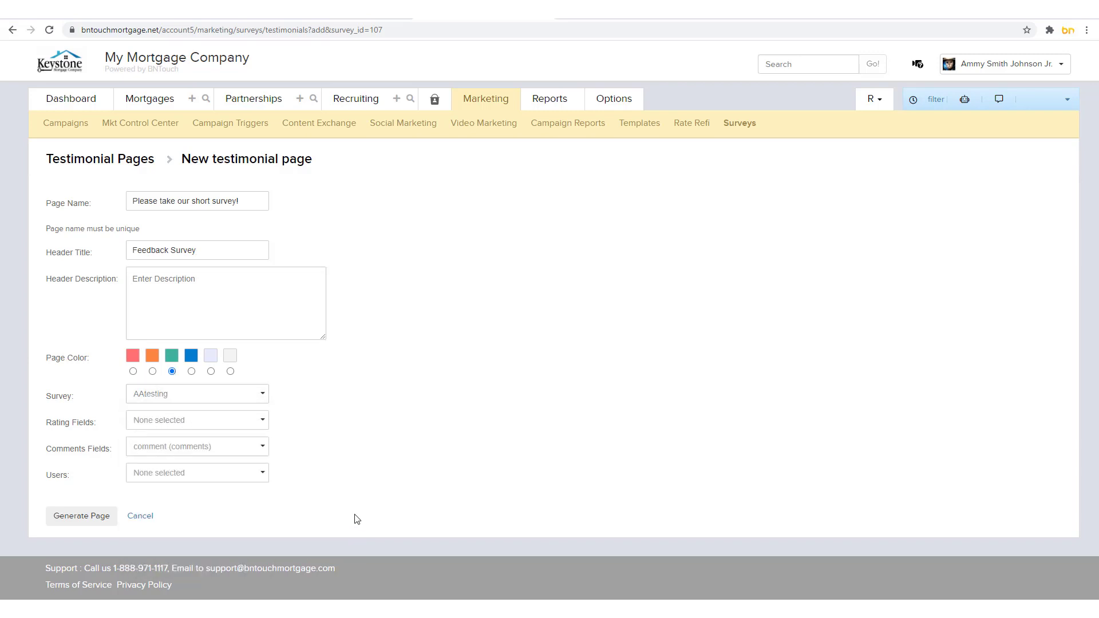
pyautogui.click(249, 453)
pyautogui.click(171, 511)
pyautogui.click(150, 479)
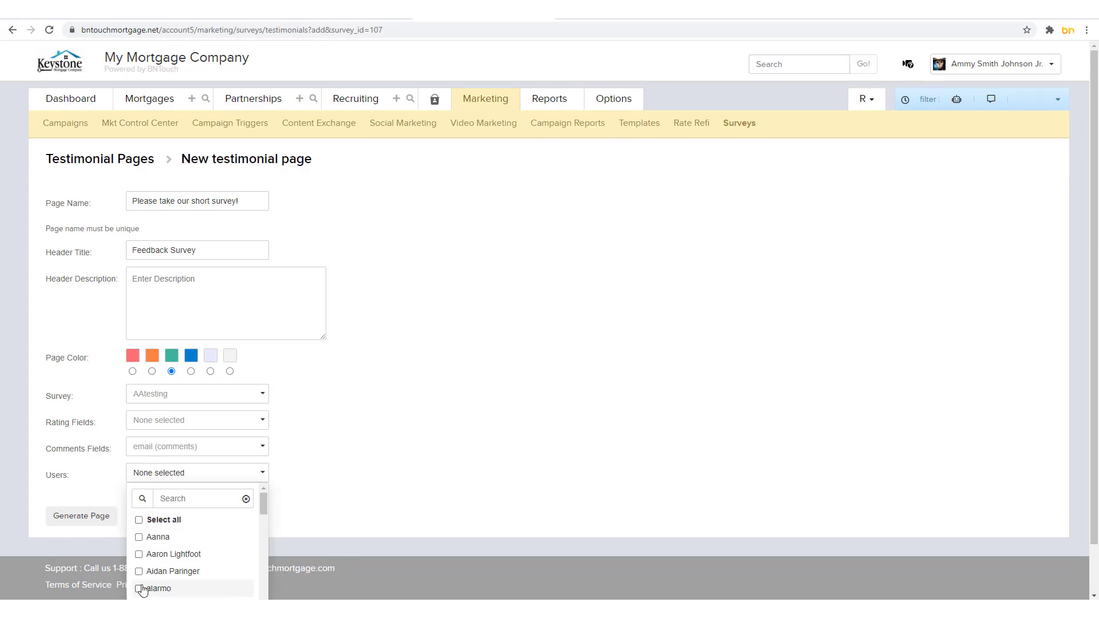
pyautogui.click(383, 510)
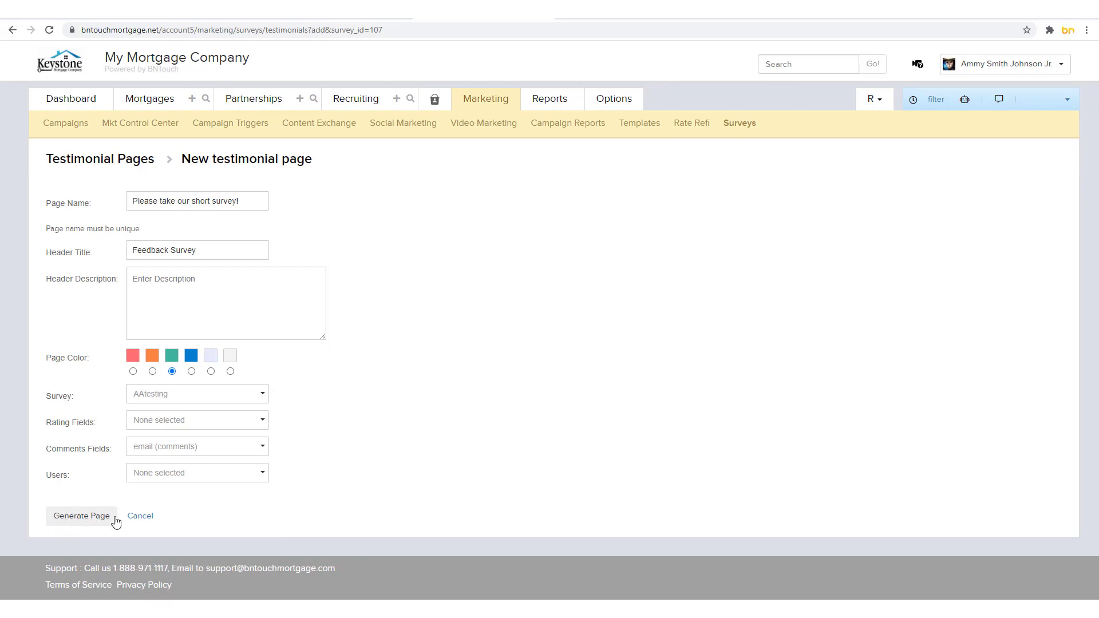
# - Return to the list of testimonial pages and open the Test Testimonials page to review its settings
pyautogui.click(89, 166)
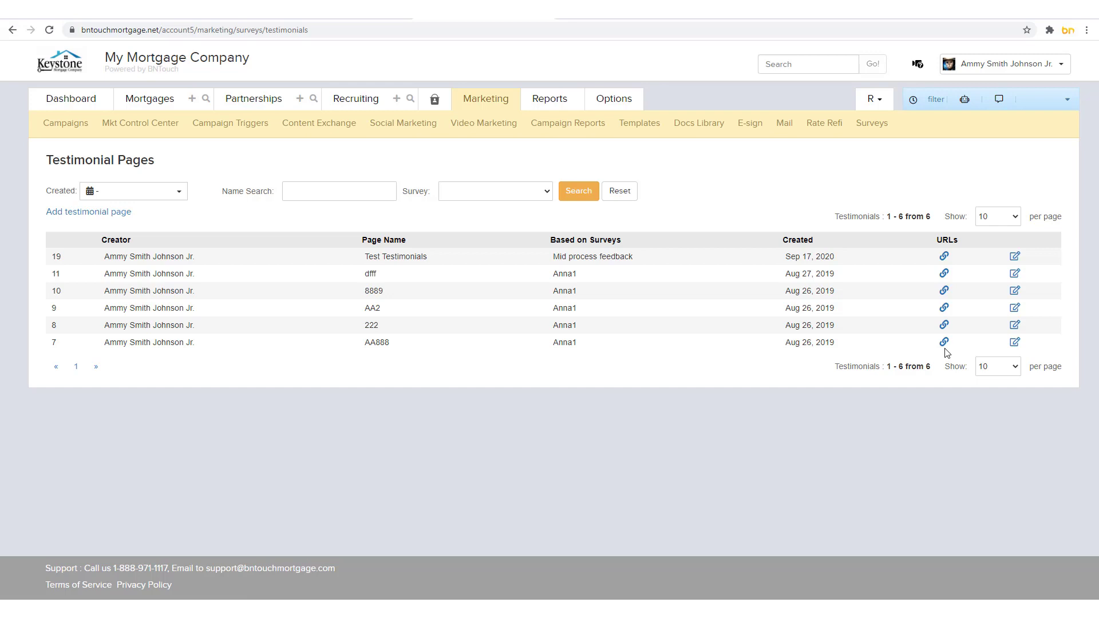
pyautogui.click(1015, 258)
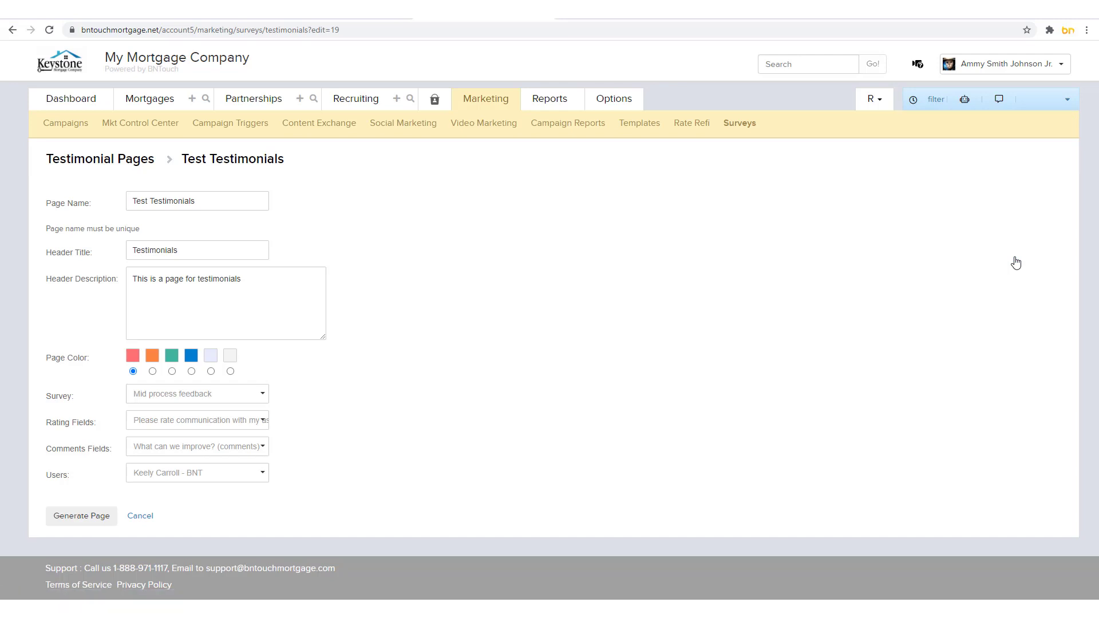
pyautogui.click(179, 431)
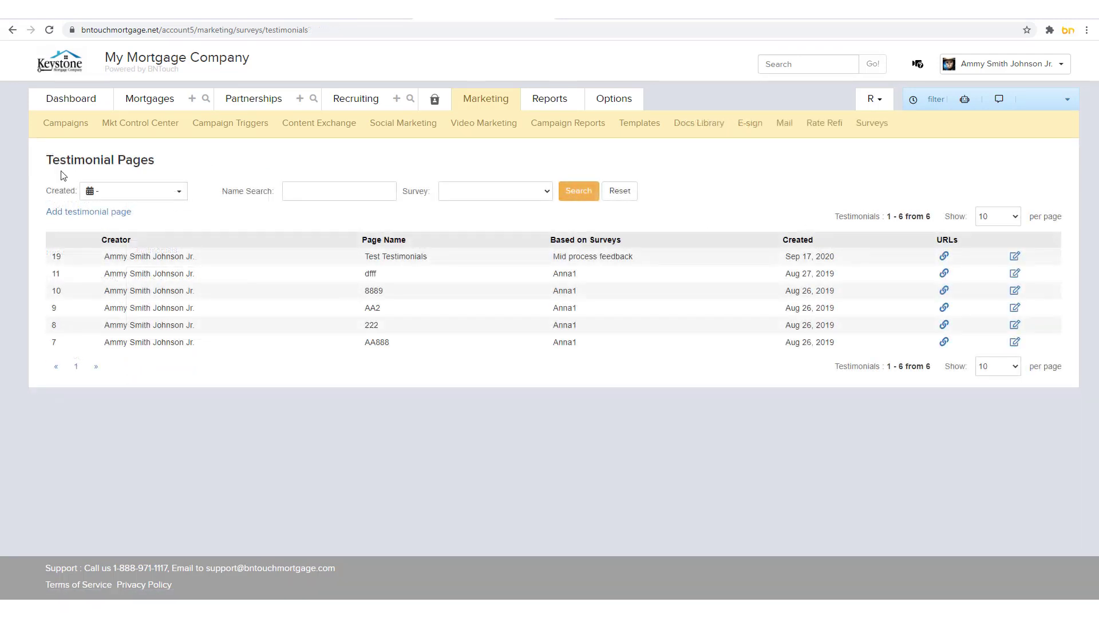
# - Examine the creation date, name and survey filters of the testimonial pages list, and open a blank new testimonial page form
pyautogui.click(145, 198)
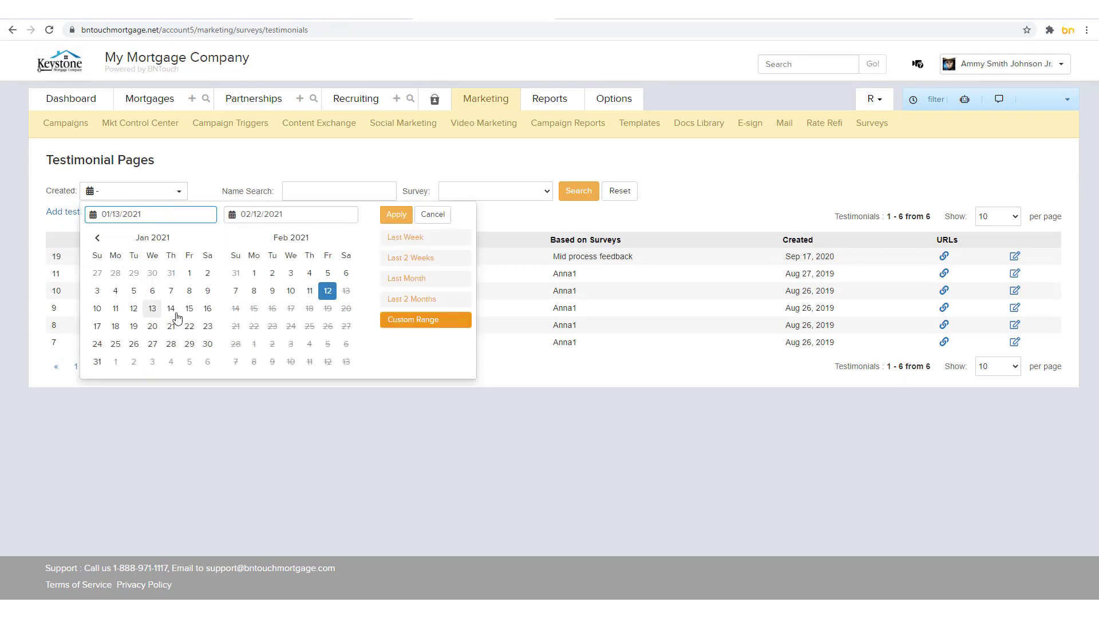
pyautogui.click(337, 191)
pyautogui.click(504, 194)
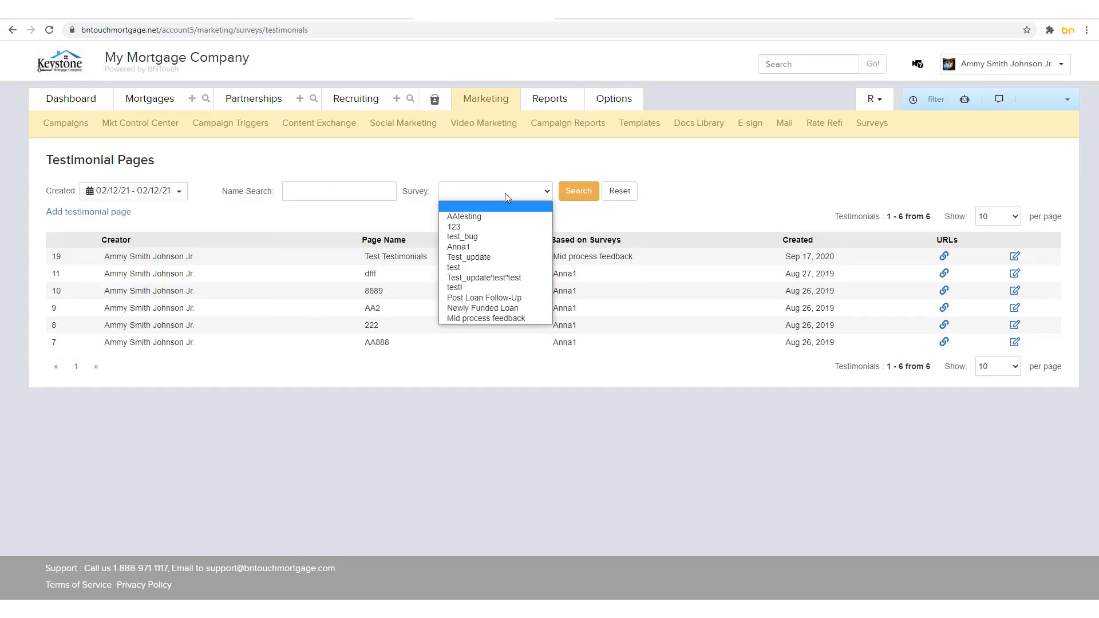
pyautogui.click(722, 209)
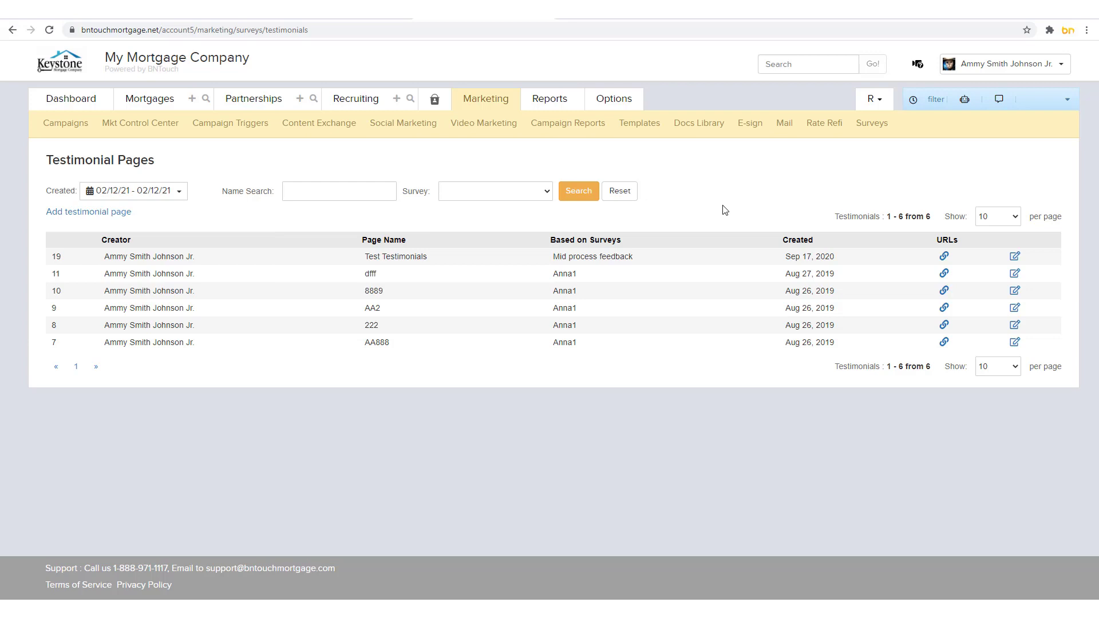
pyautogui.click(105, 215)
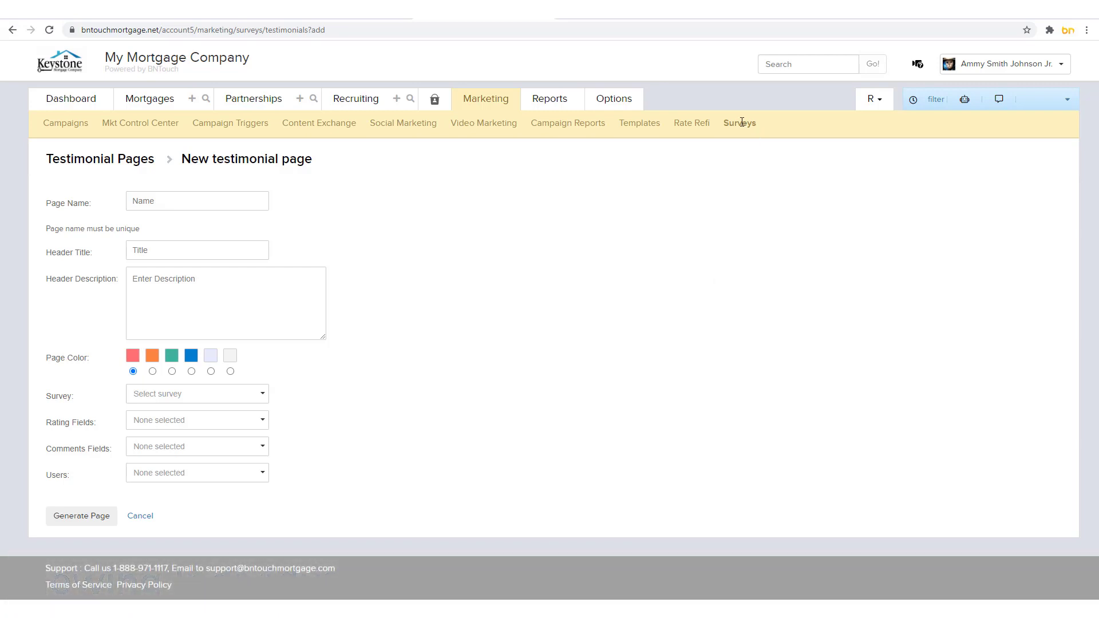
# - Open the ninth borrower's record in the mortgage applications and expand the detailed answers to their completed Mid process feedback survey
pyautogui.click(149, 107)
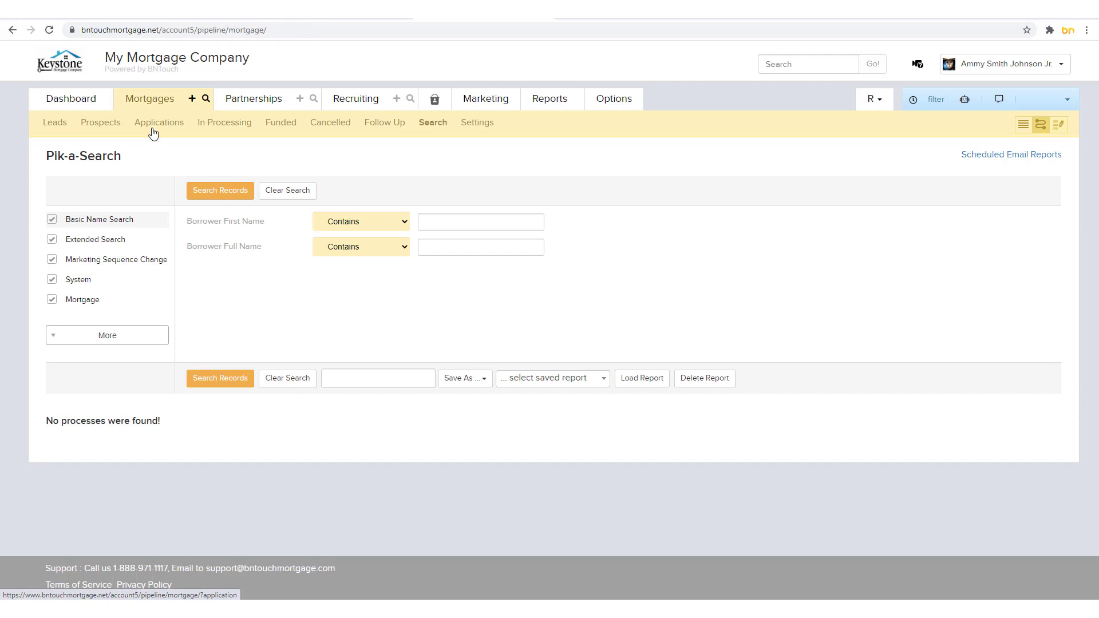
pyautogui.click(153, 133)
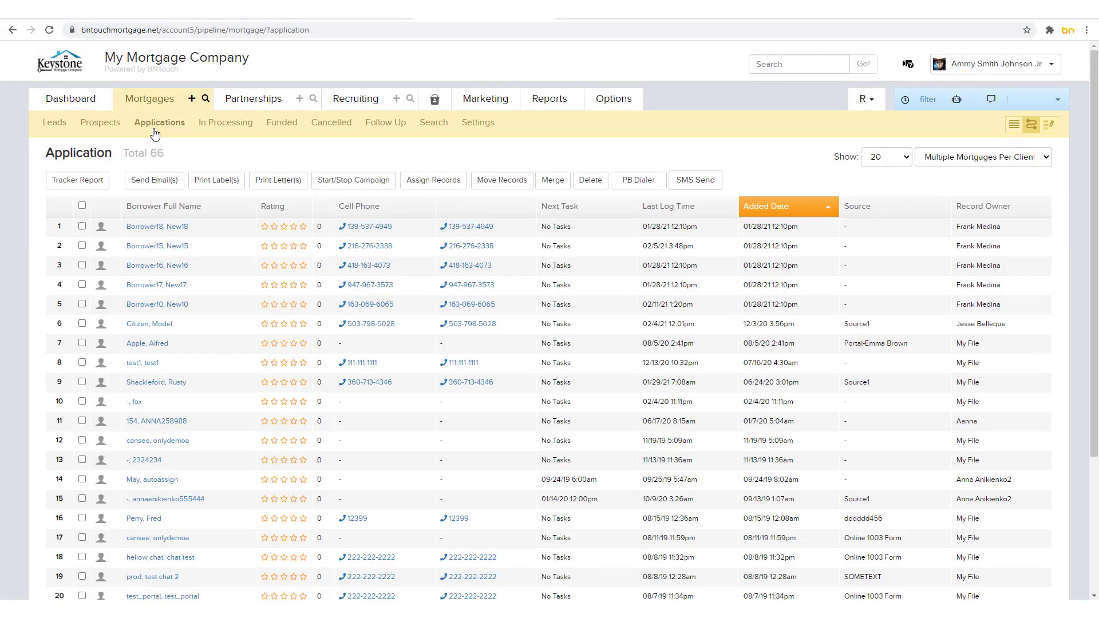
pyautogui.click(139, 383)
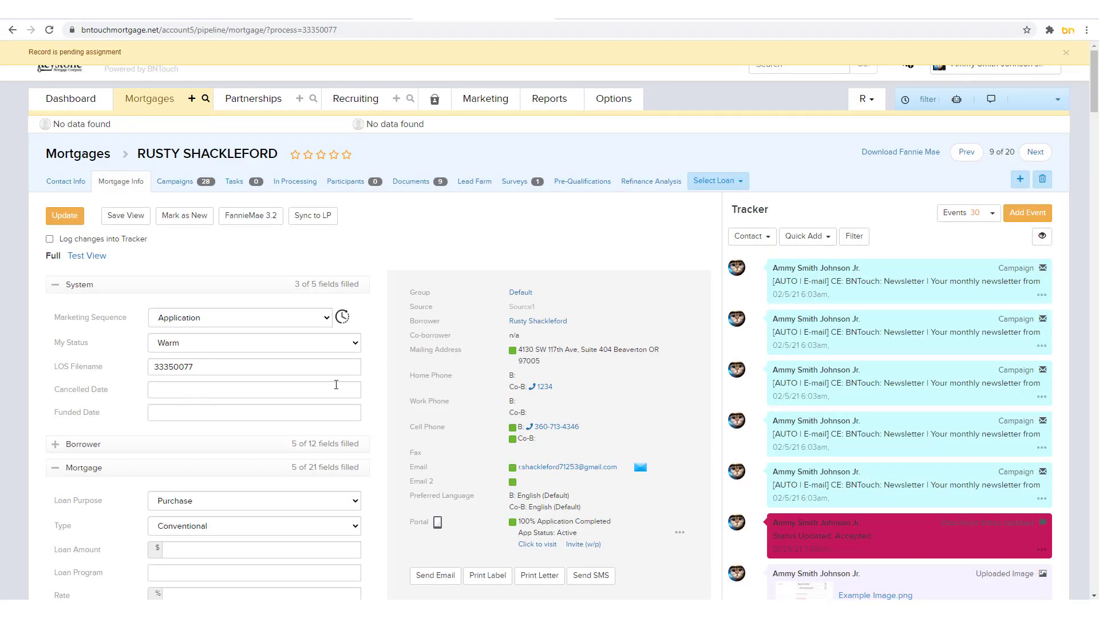
pyautogui.click(534, 186)
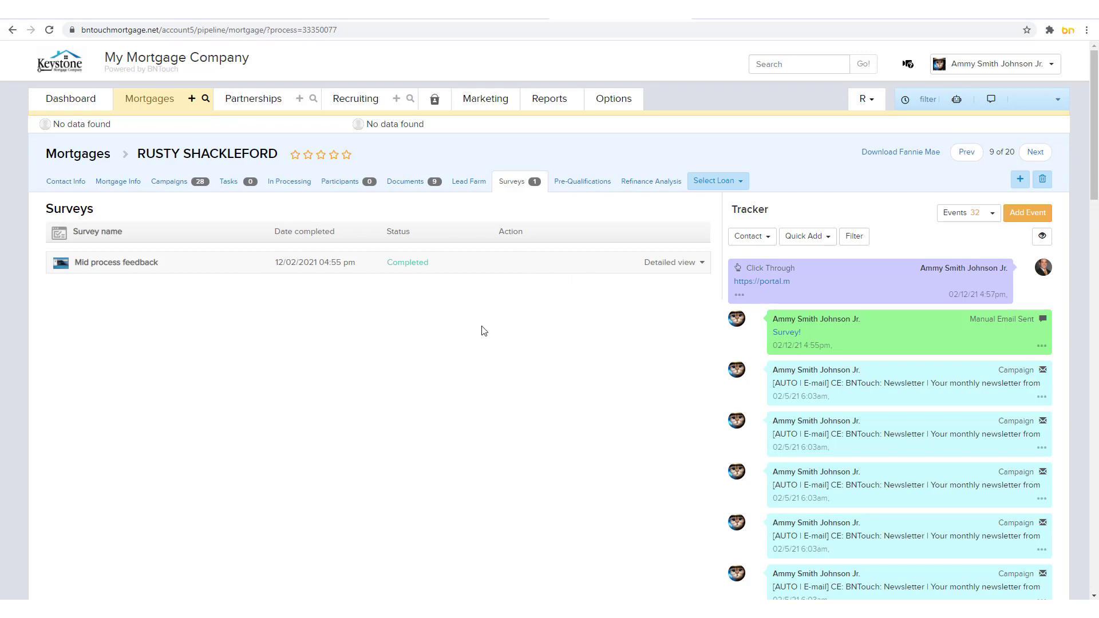
pyautogui.click(687, 265)
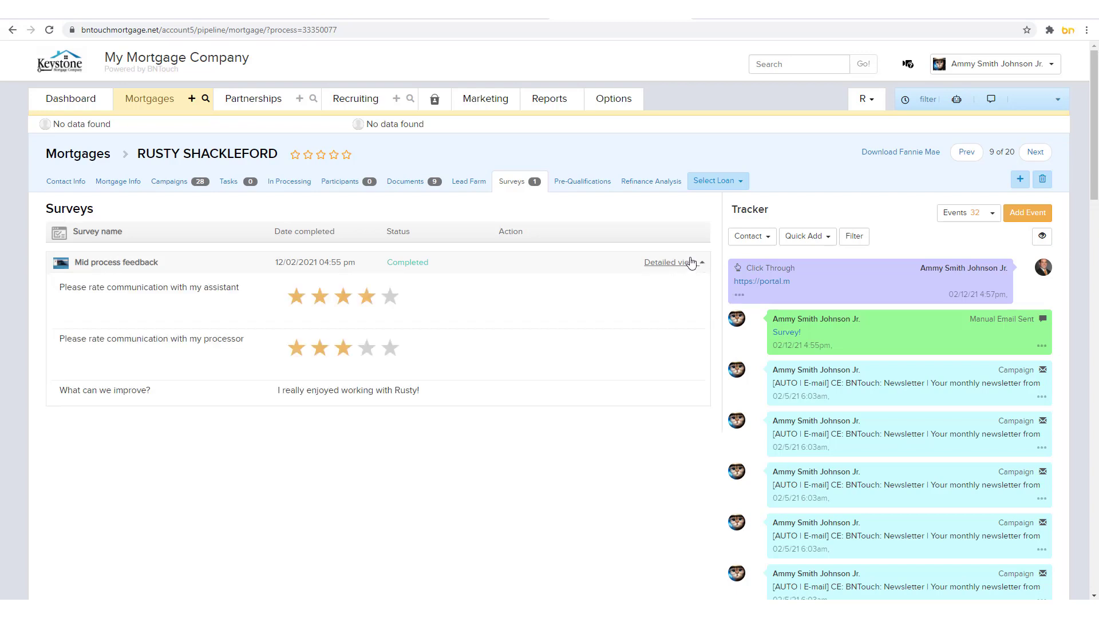